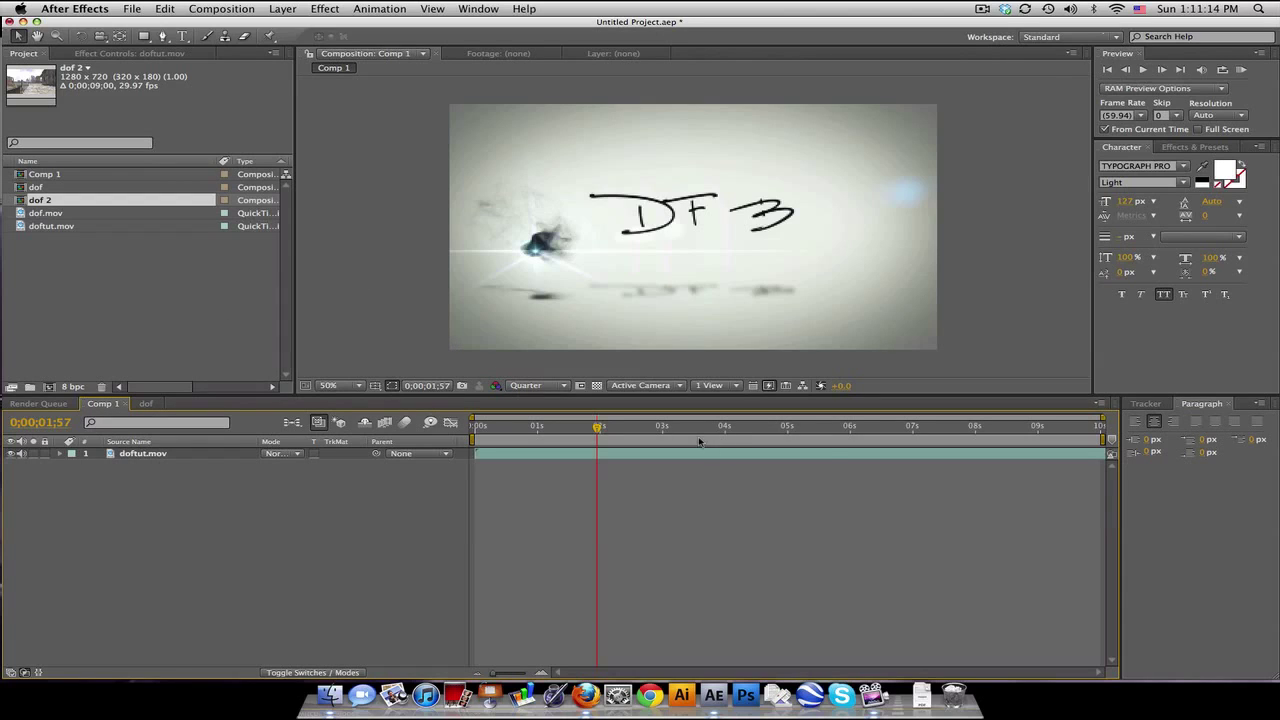
Step: Scrub Comp 1's timeline to preview the title animation
mouse_move(597, 427)
mouse_down()
mouse_move(575, 431)
mouse_move(713, 430)
mouse_up()
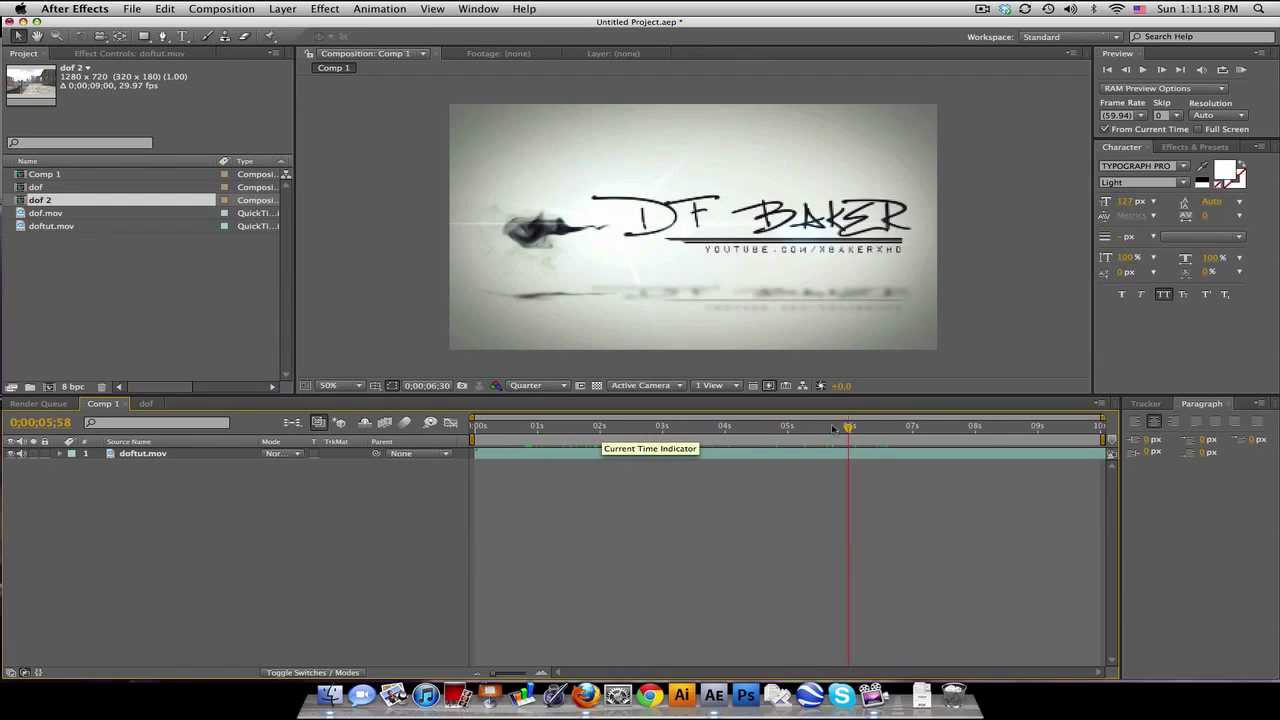
click(478, 430)
drag(478, 430, 965, 428)
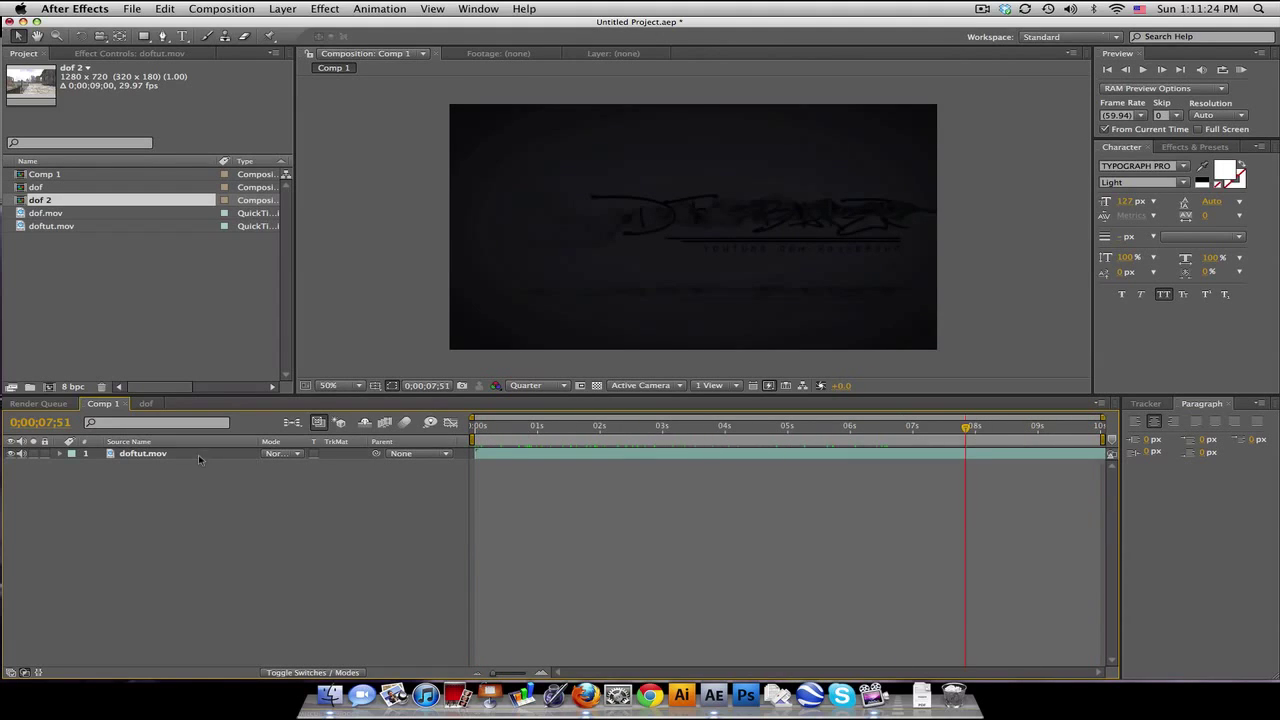
Step: Inspect the dof.mov and doftut.mov footage items, then open the dof composition
click(198, 456)
click(57, 213)
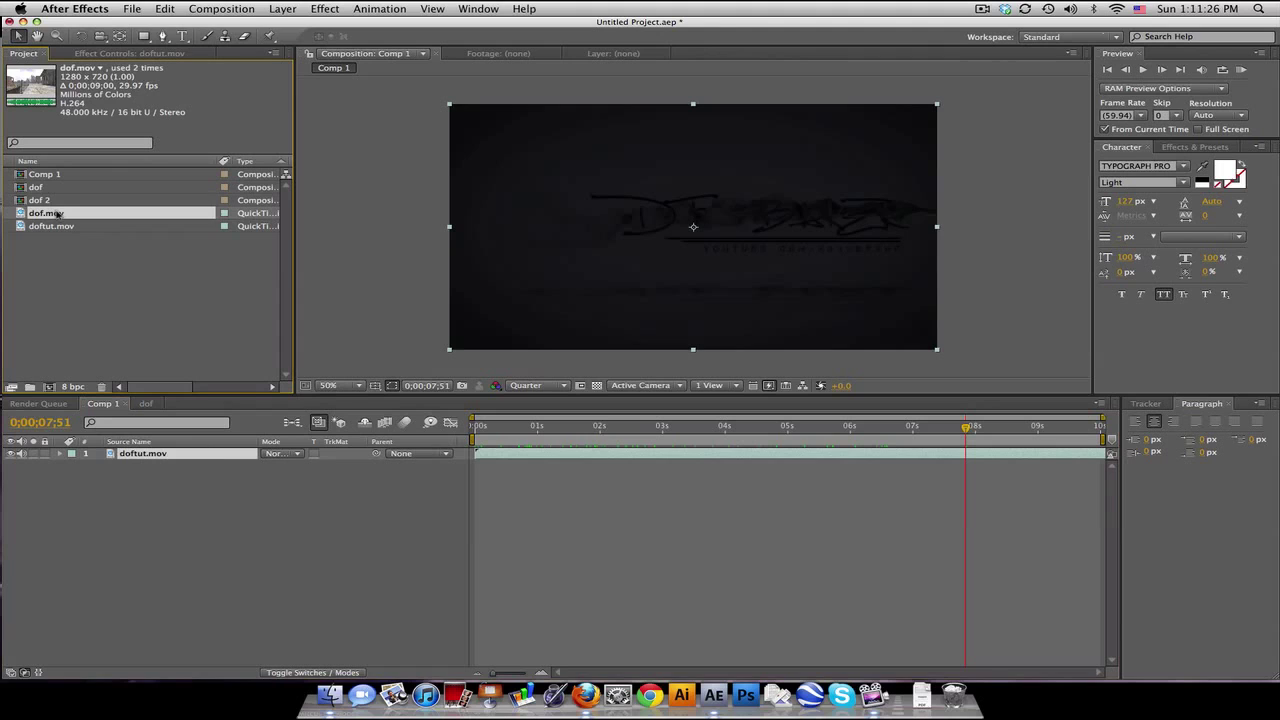
click(57, 226)
right_click(57, 226)
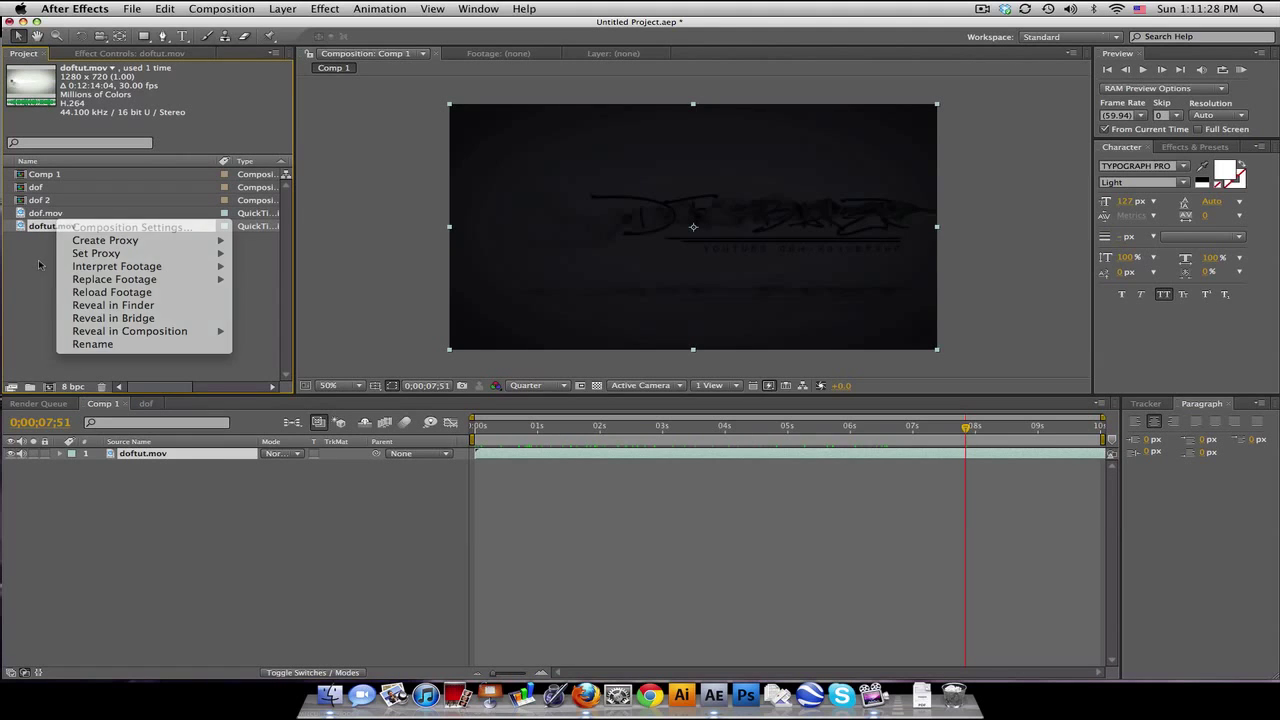
click(42, 266)
mouse_move(677, 428)
mouse_down()
mouse_move(605, 428)
mouse_move(986, 427)
mouse_move(829, 427)
mouse_up()
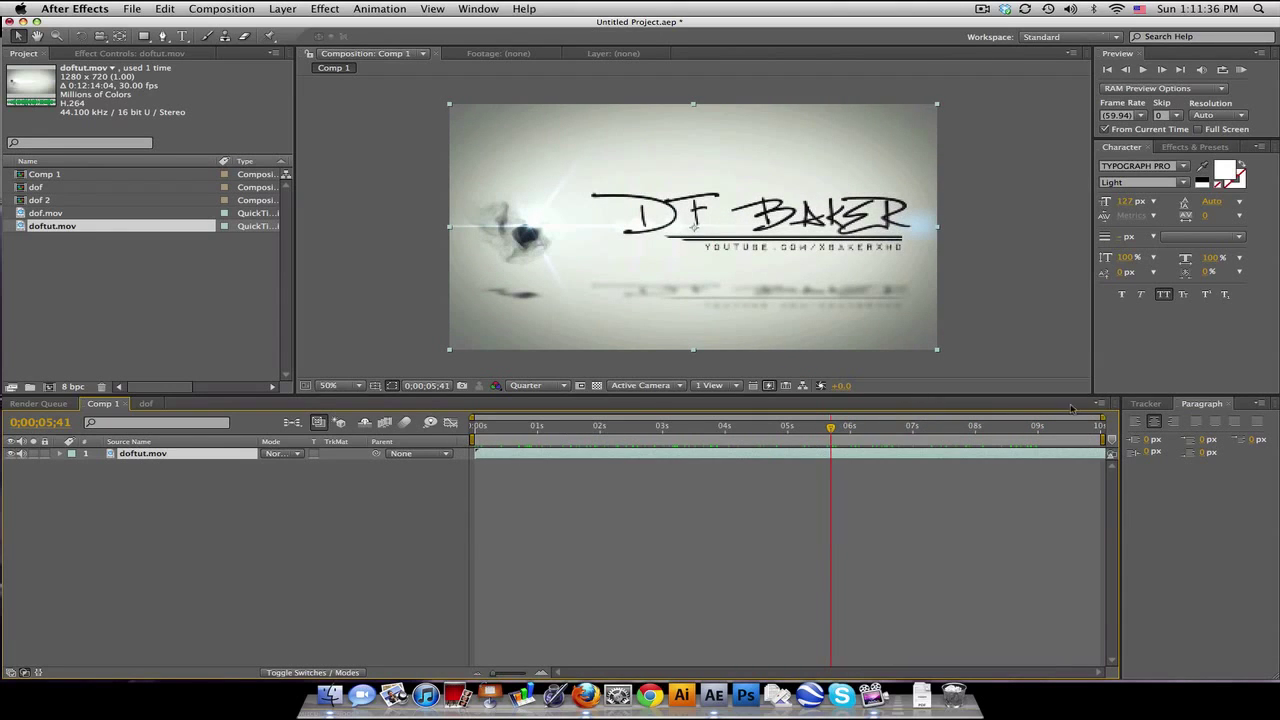
click(146, 403)
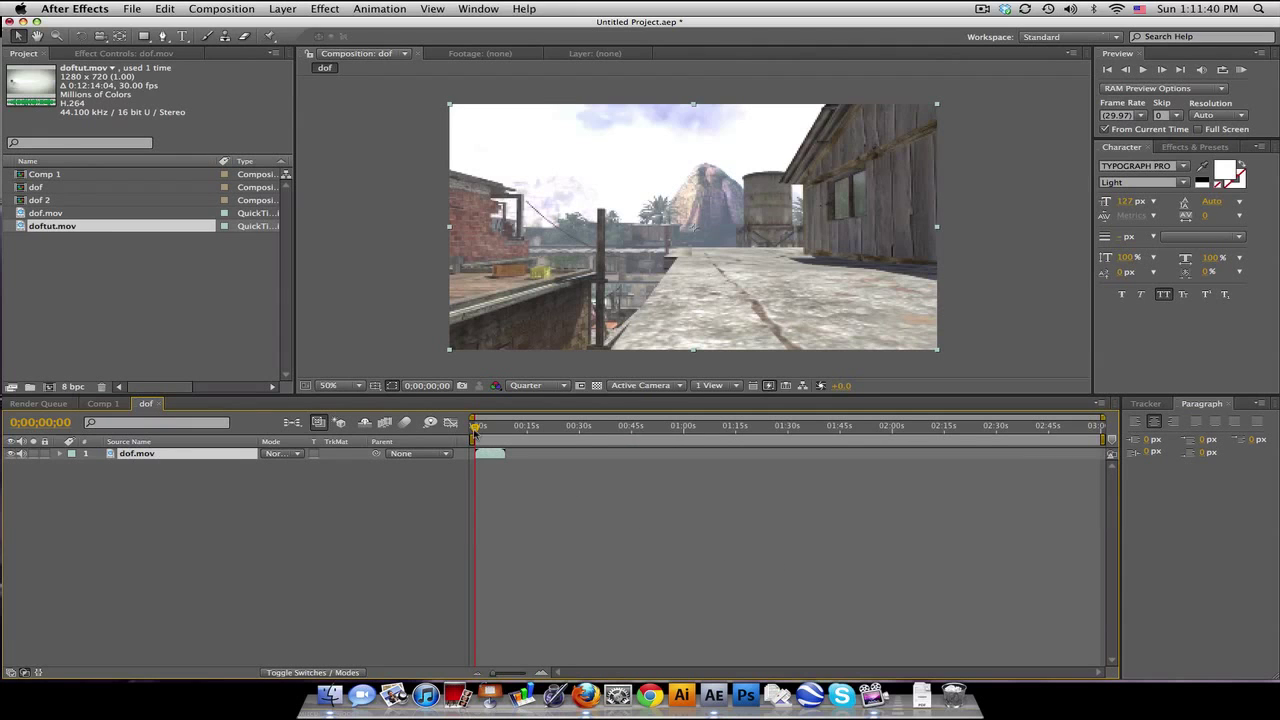
Step: Scrub the dof composition to preview its blurred rooftop depth-of-field shot
mouse_move(475, 428)
mouse_down()
mouse_move(927, 430)
mouse_move(491, 430)
mouse_move(528, 430)
mouse_up()
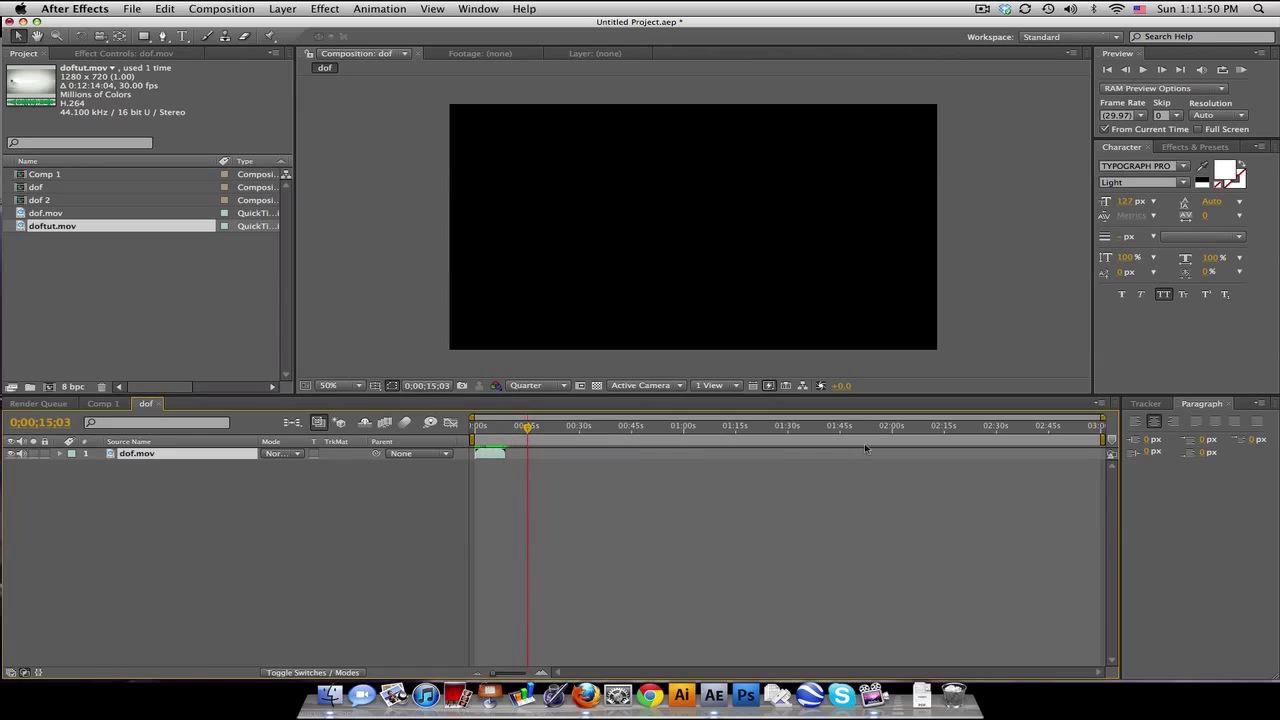
mouse_move(804, 427)
mouse_down()
mouse_move(886, 428)
mouse_move(576, 428)
mouse_up()
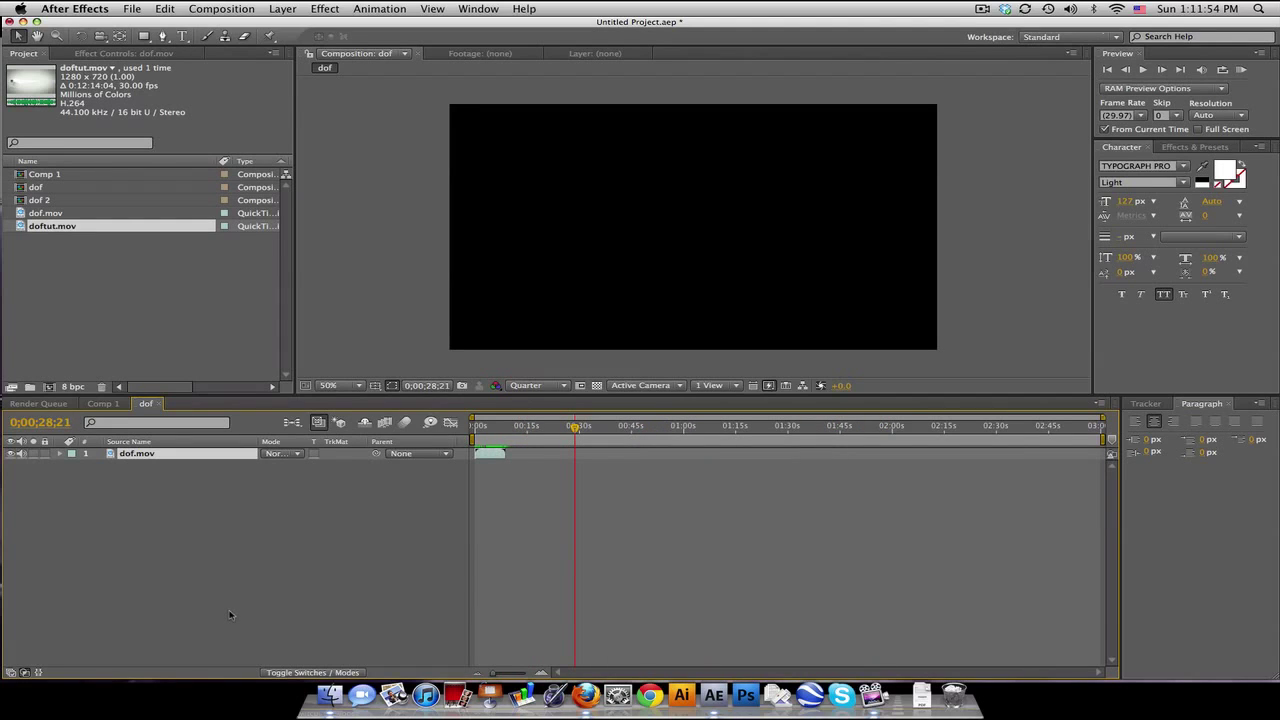
Step: Back in Comp 1, lengthen its 10-second duration in Composition Settings
click(104, 403)
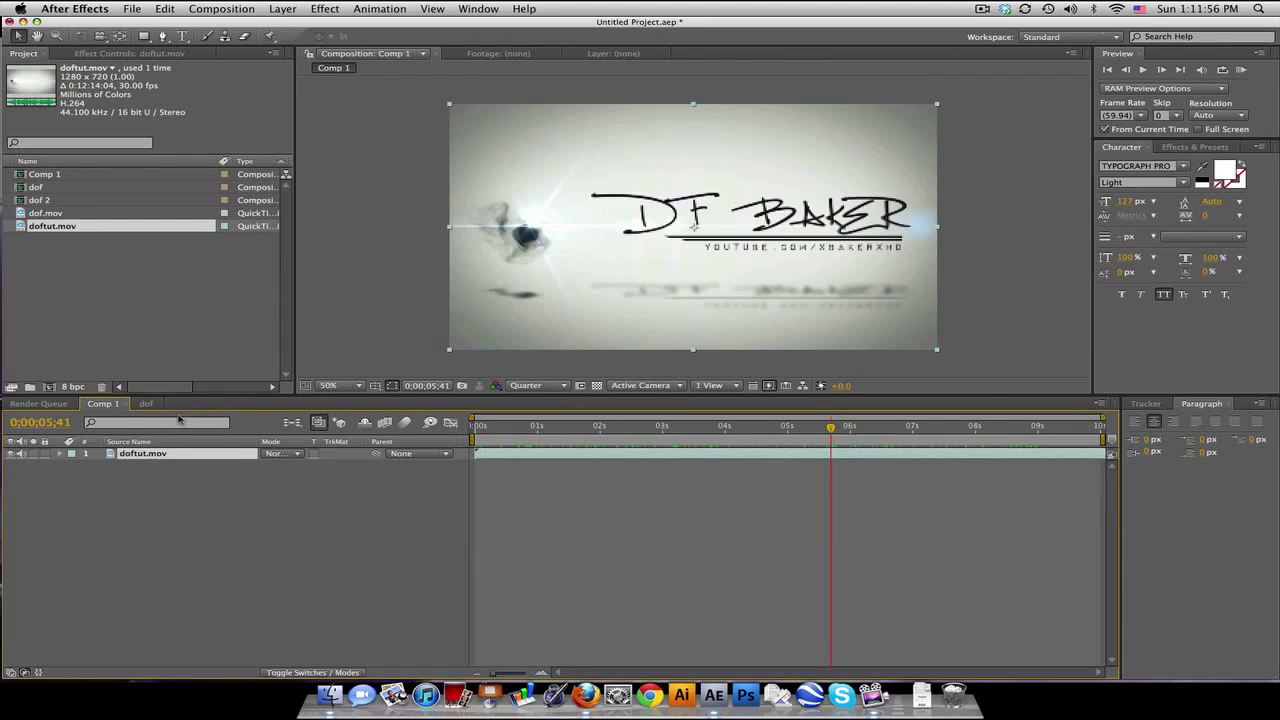
drag(664, 428, 572, 428)
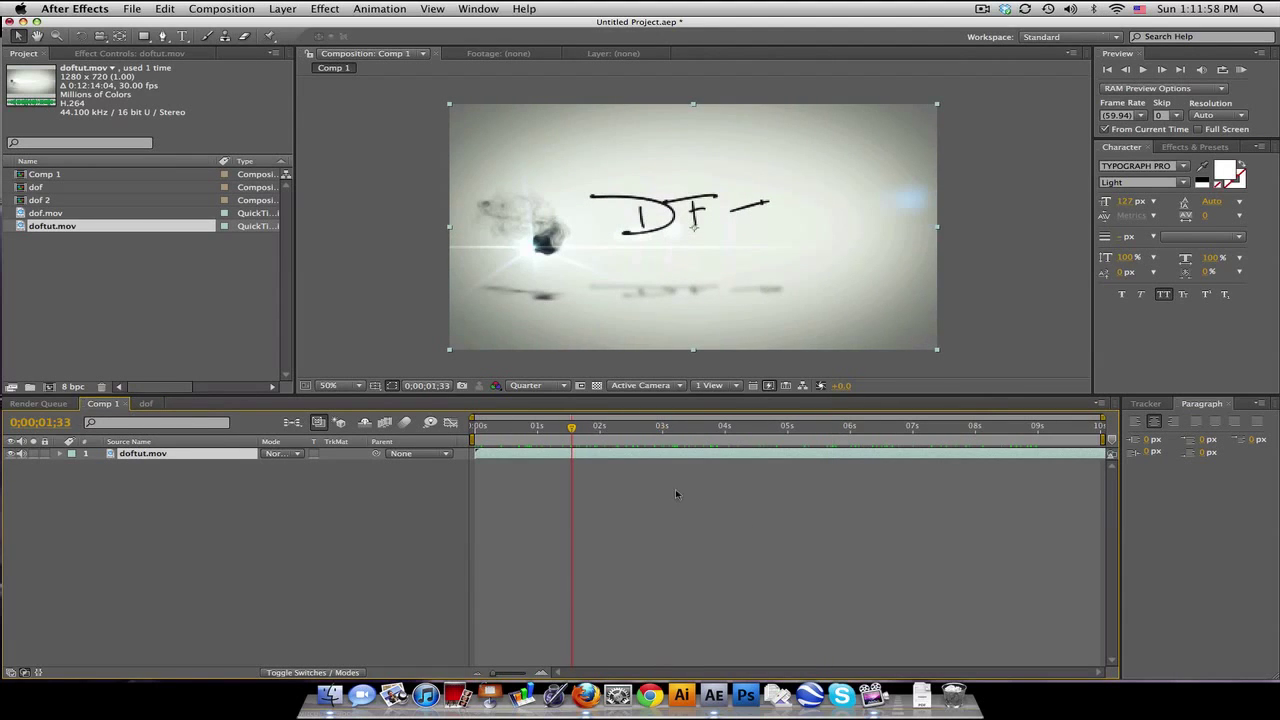
click(249, 8)
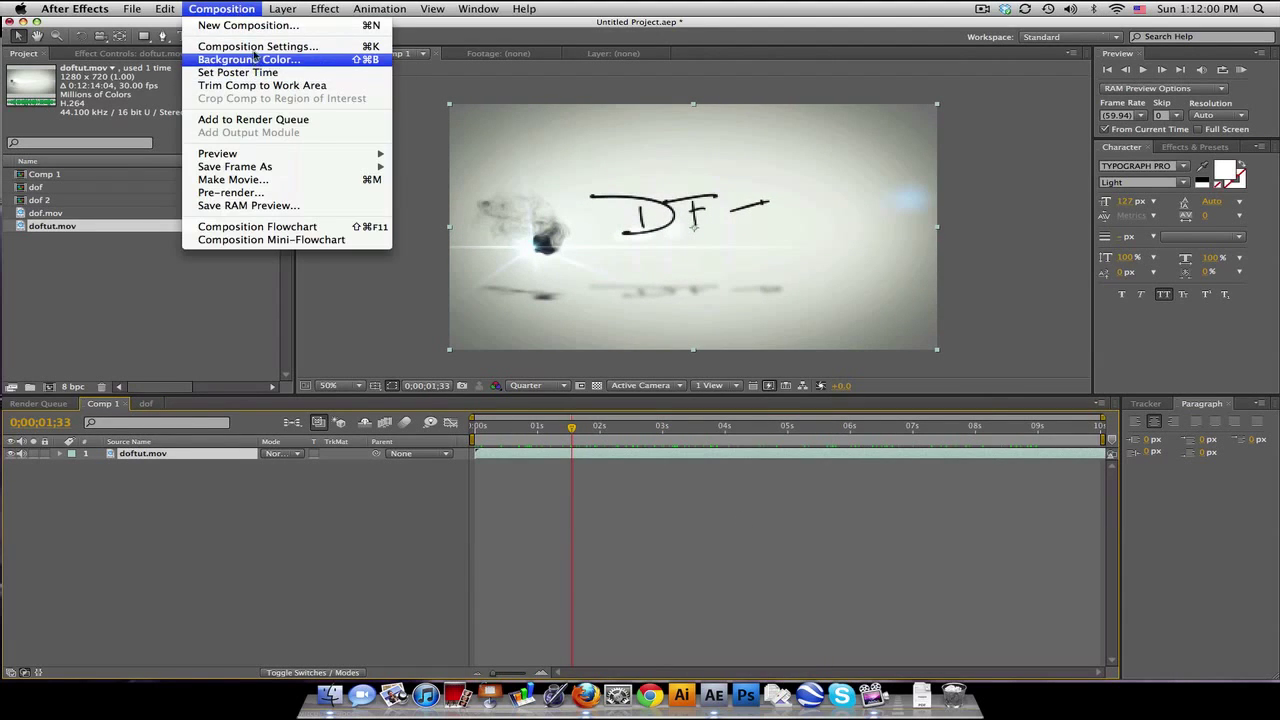
click(255, 47)
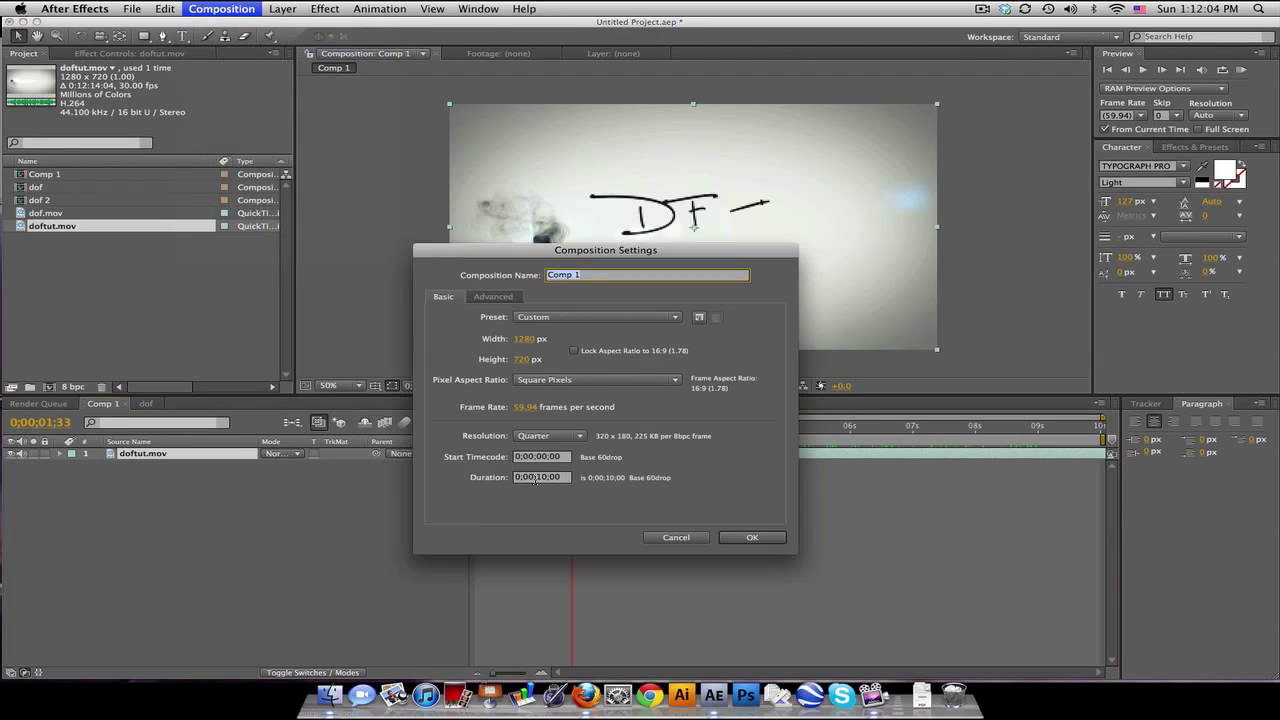
click(535, 478)
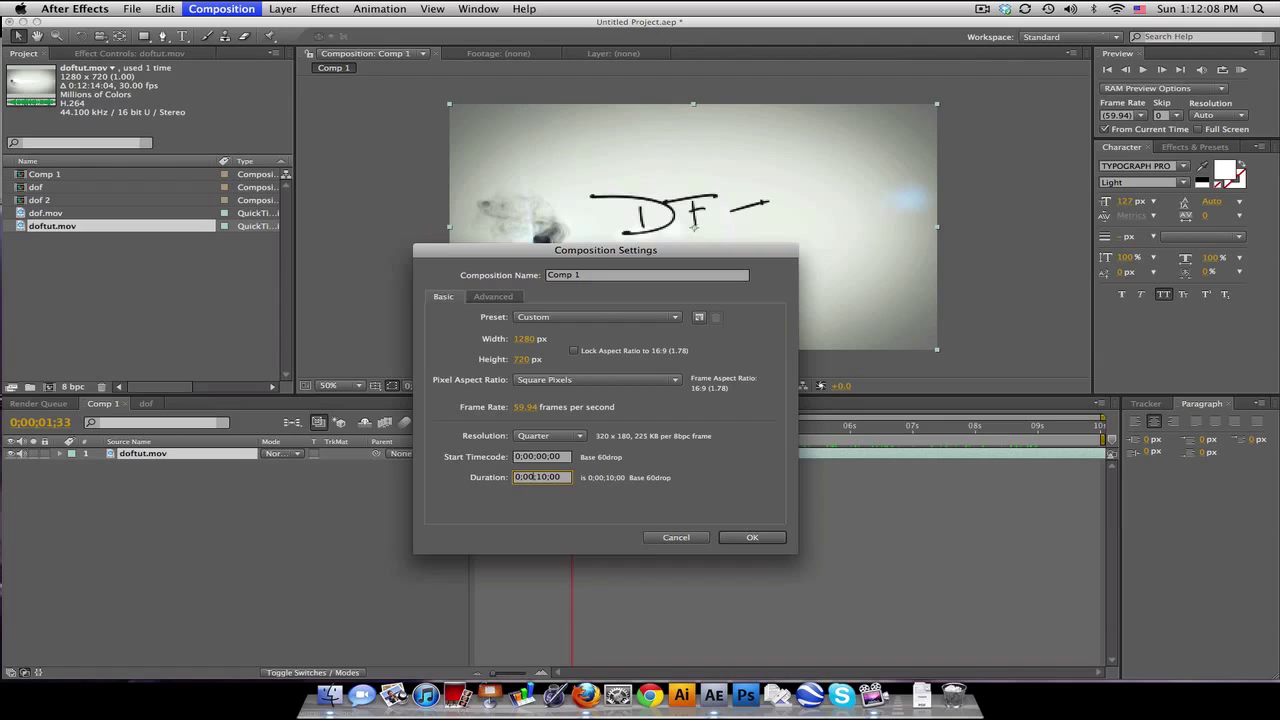
text(5)
key(Return)
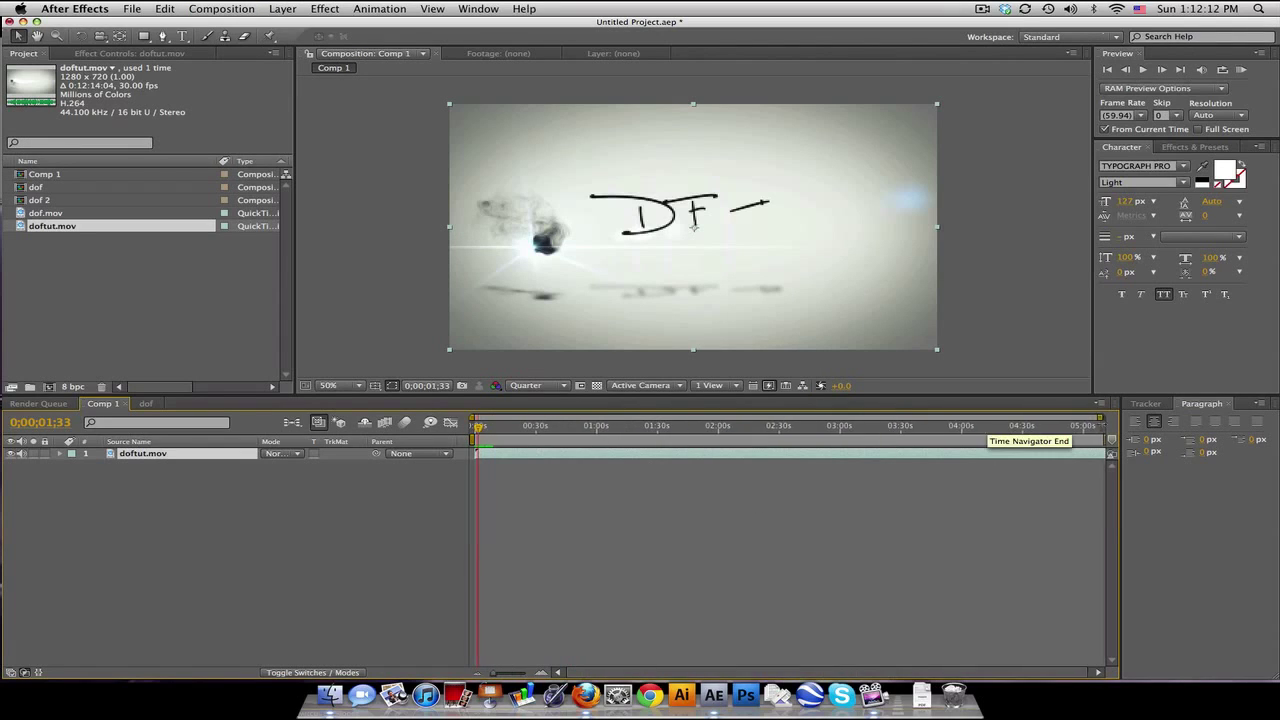
Step: Reopen Comp 1's Composition Settings to extend the duration further
click(221, 9)
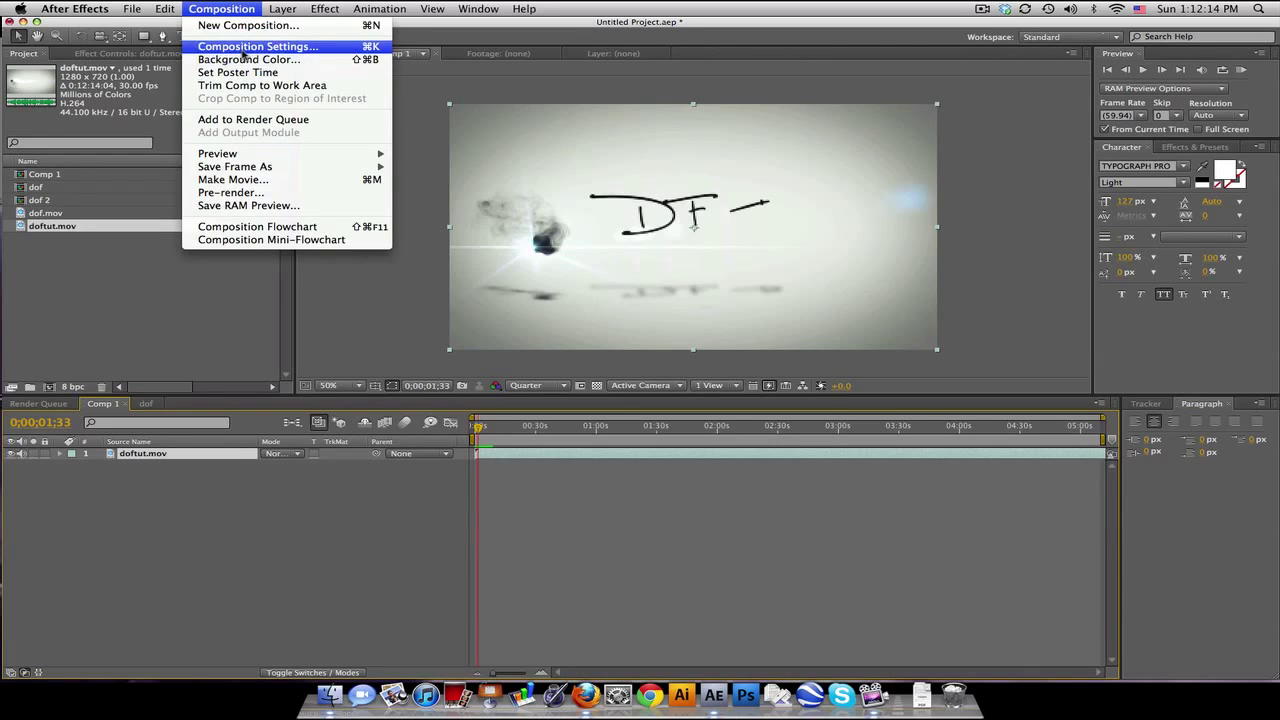
click(245, 46)
click(530, 477)
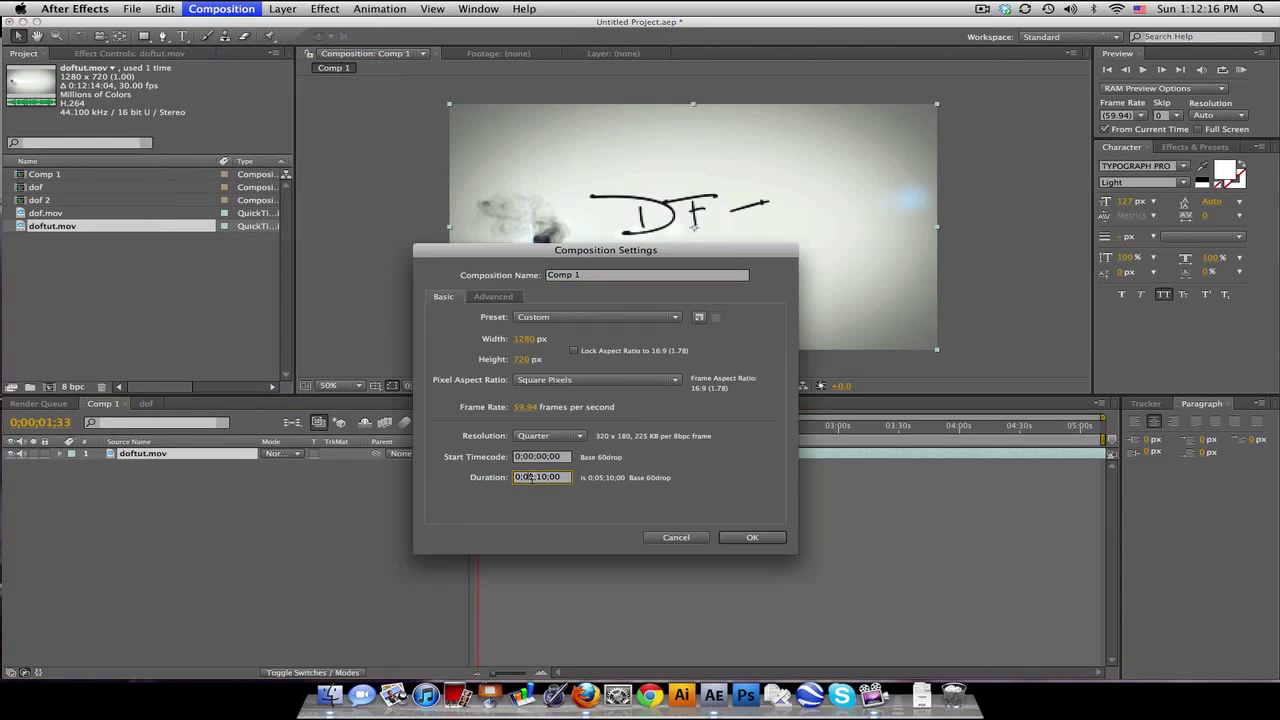
Step: Confirm the longer duration, then expand the timeline to show the whole comp
key(Return)
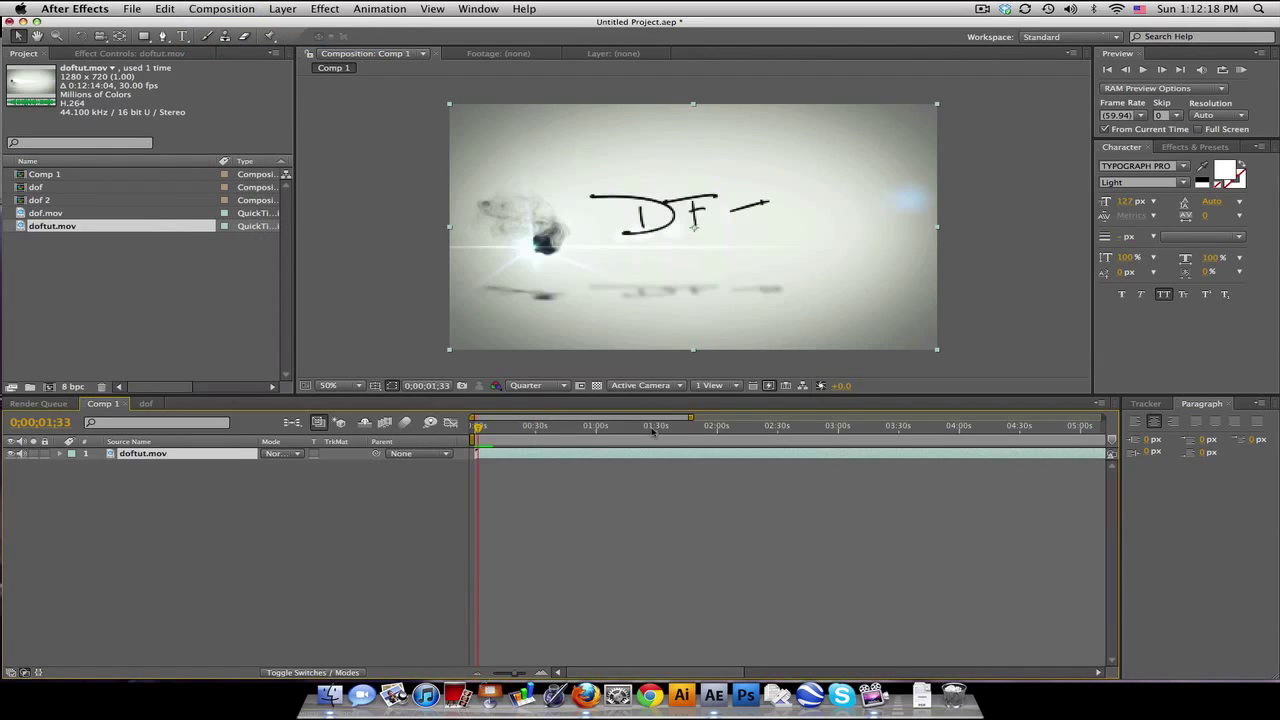
drag(715, 418, 1103, 419)
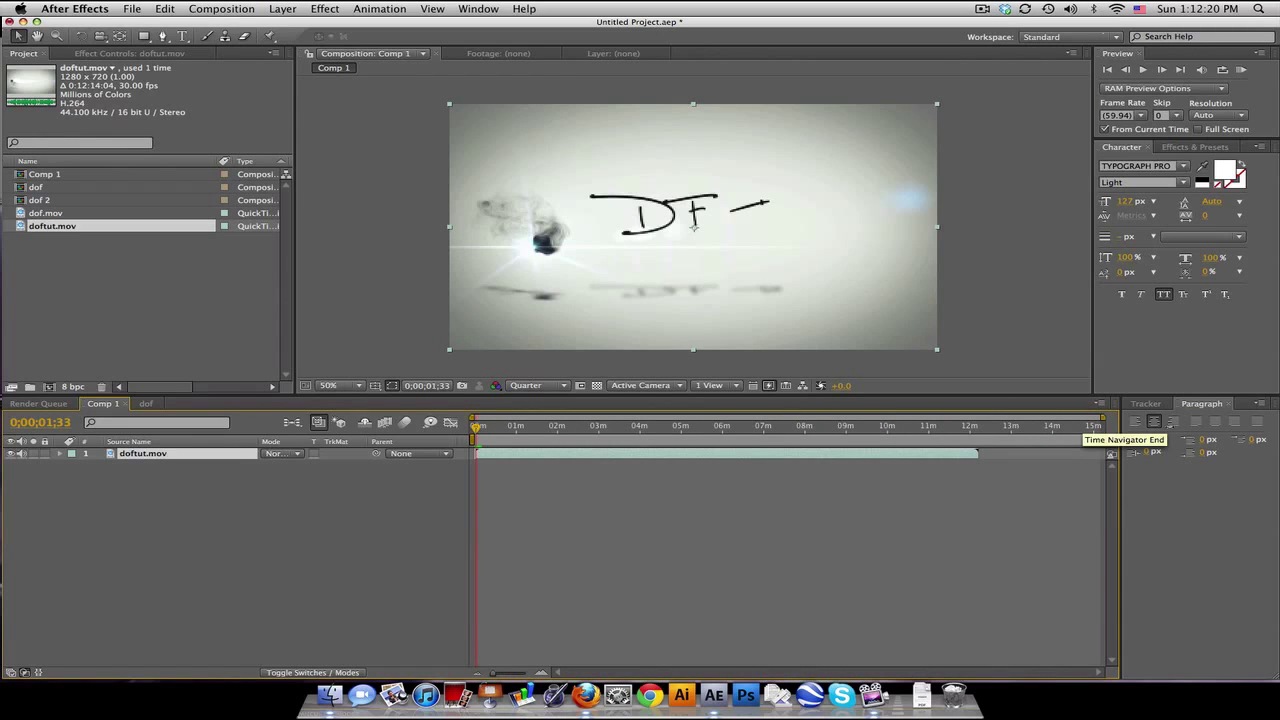
mouse_move(531, 436)
mouse_down()
mouse_move(710, 428)
mouse_move(665, 428)
mouse_up()
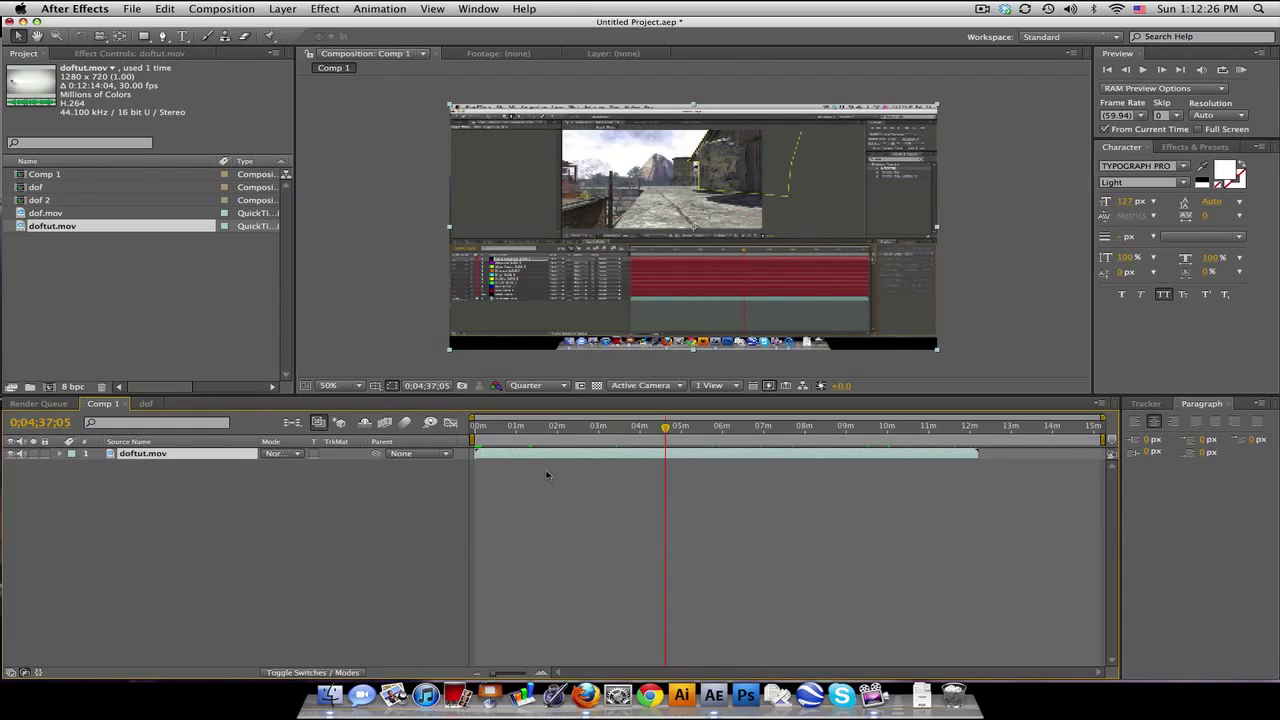
drag(473, 432, 942, 427)
click(528, 427)
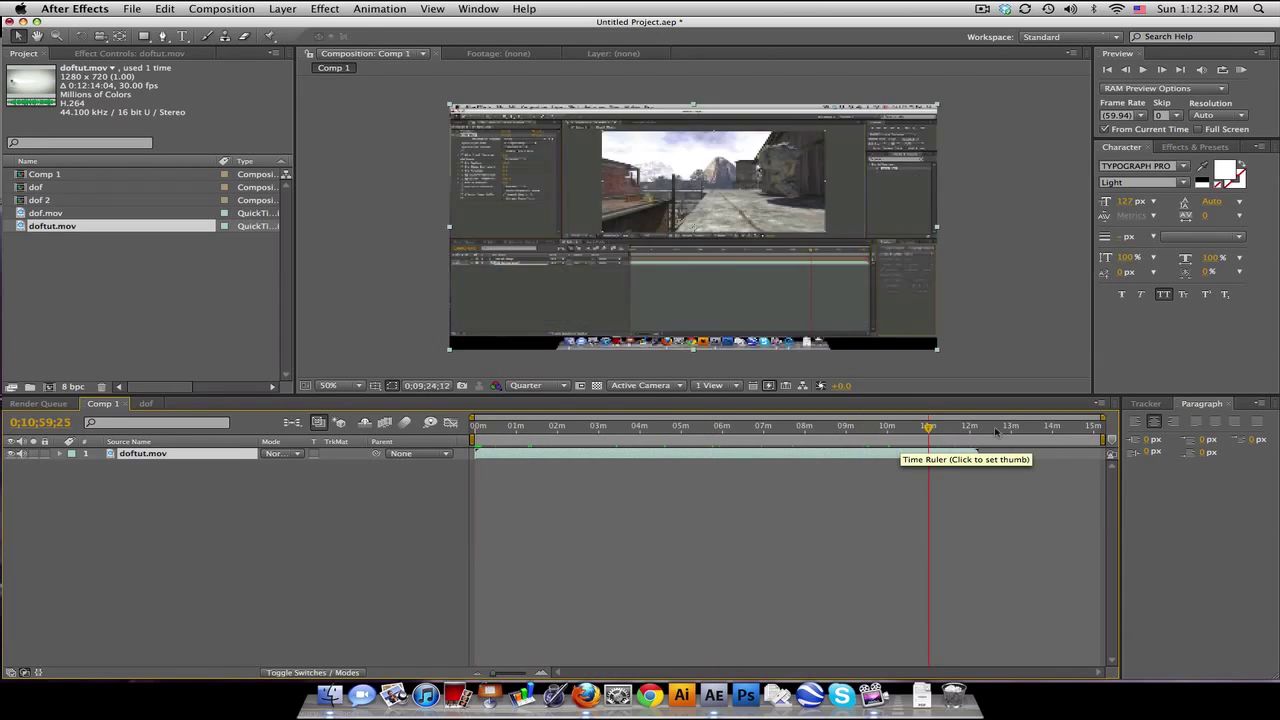
drag(748, 430, 493, 430)
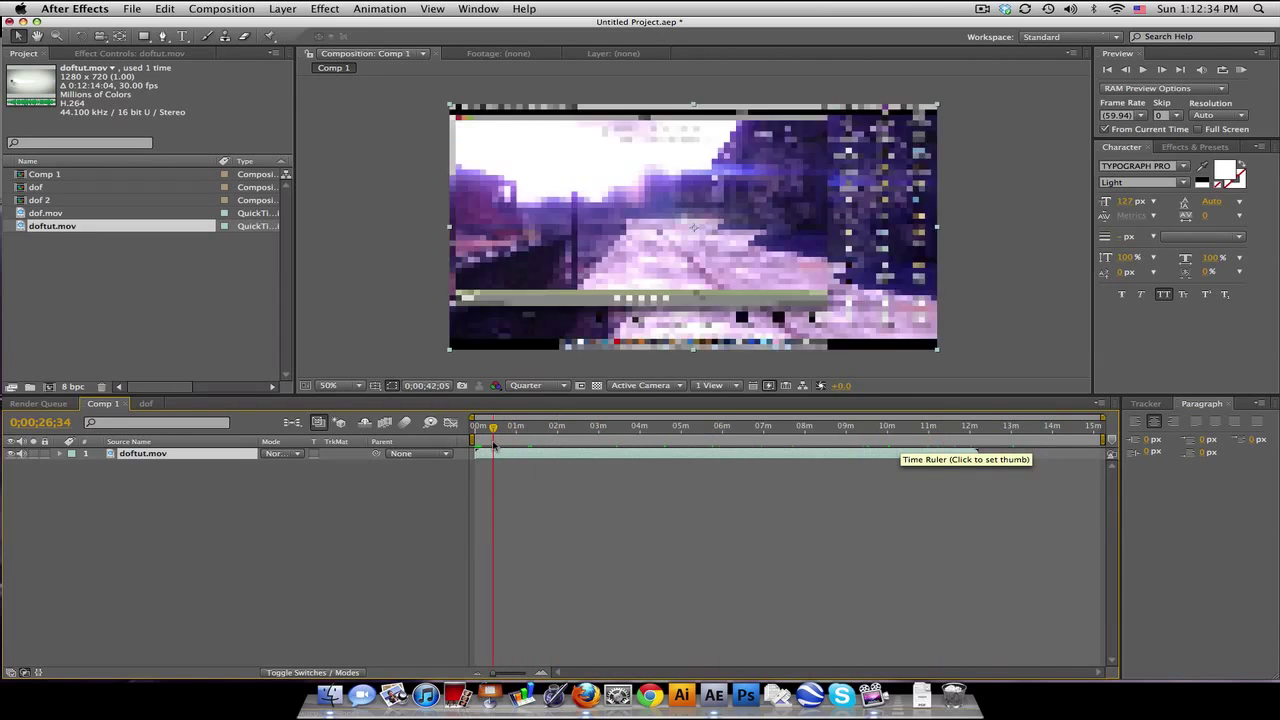
Step: End the work area where doftut.mov finishes, around the twelve-minute mark
click(978, 427)
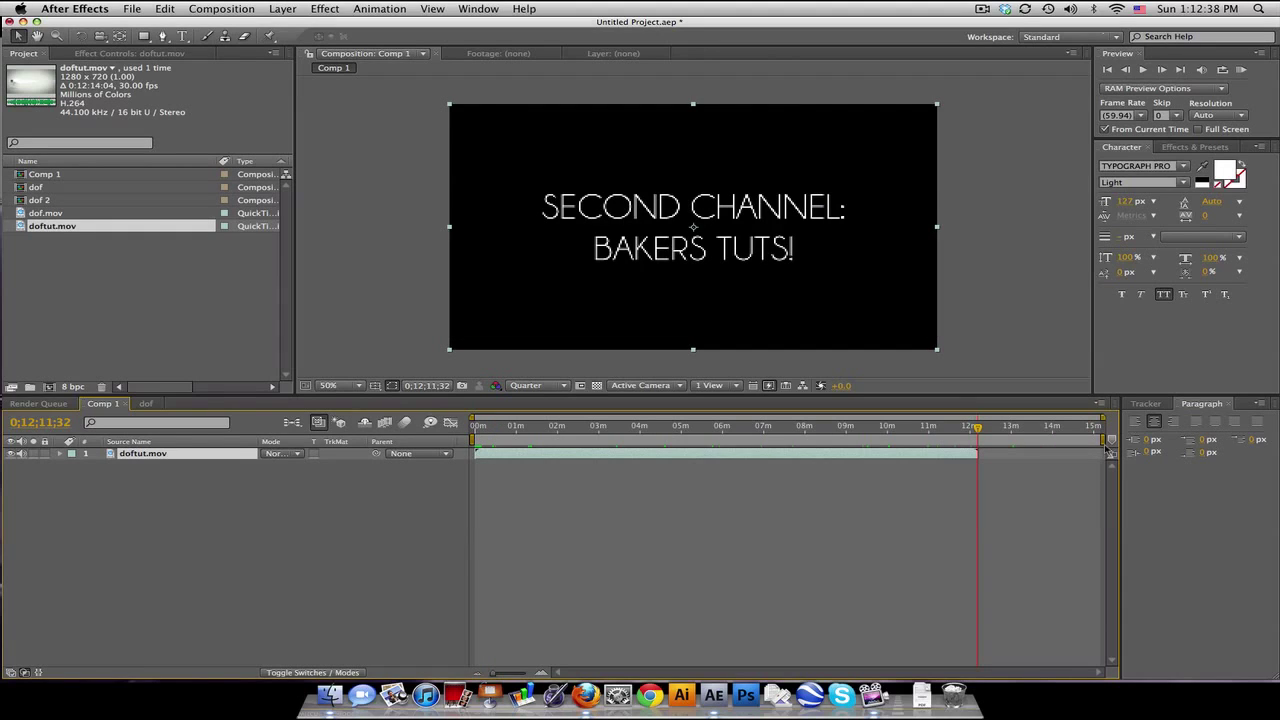
drag(1103, 440, 978, 440)
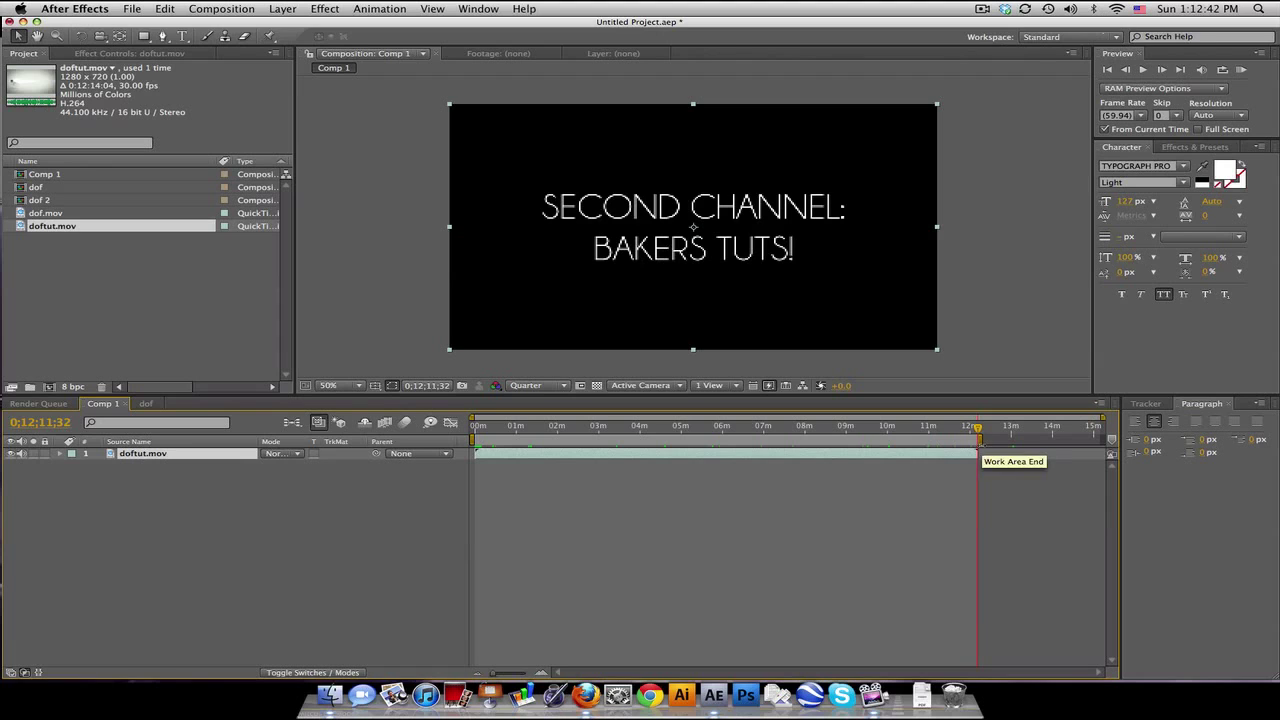
mouse_move(777, 426)
mouse_down()
mouse_move(557, 426)
mouse_move(768, 426)
mouse_up()
click(910, 426)
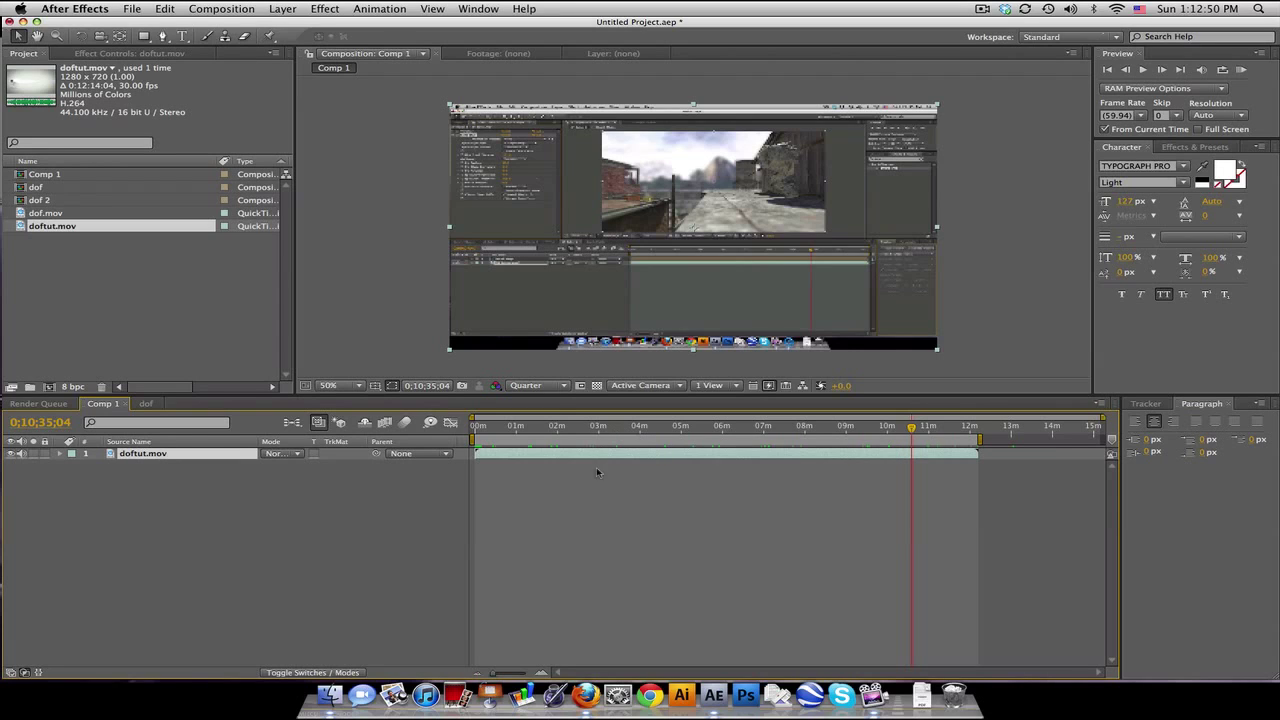
Step: Add Comp 1 to the render queue and open its Best Settings render settings
click(212, 8)
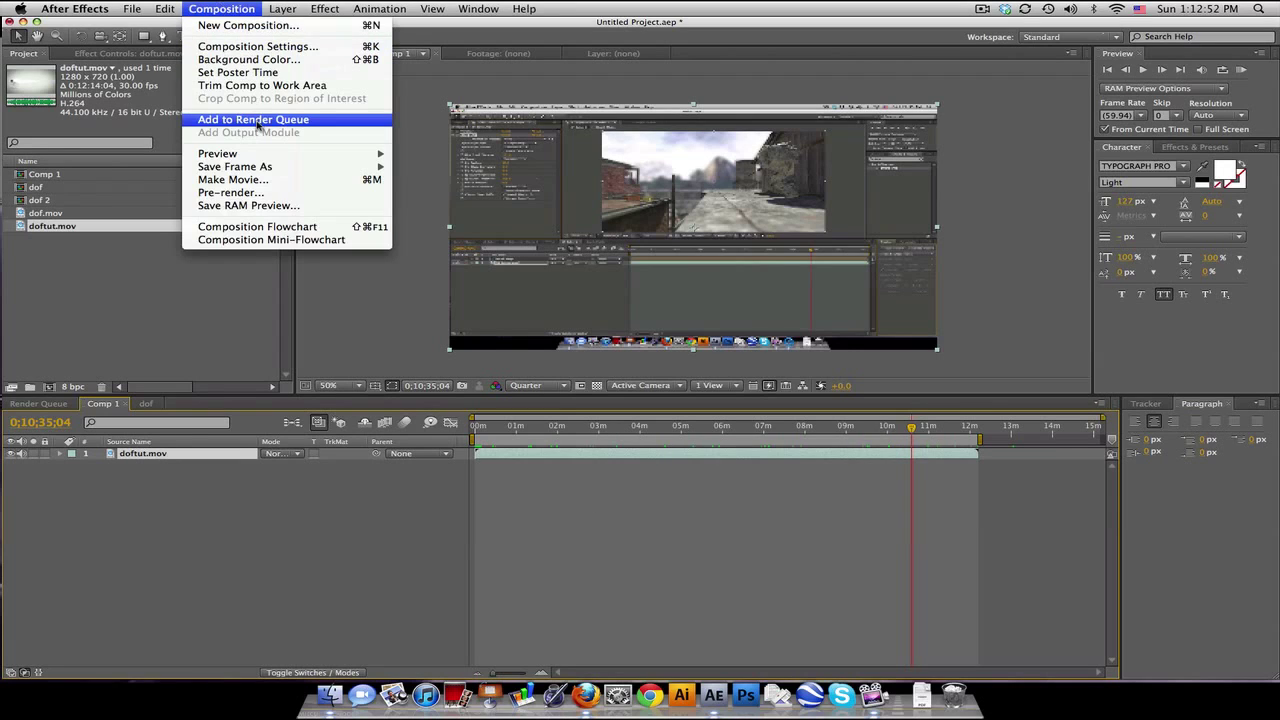
click(257, 120)
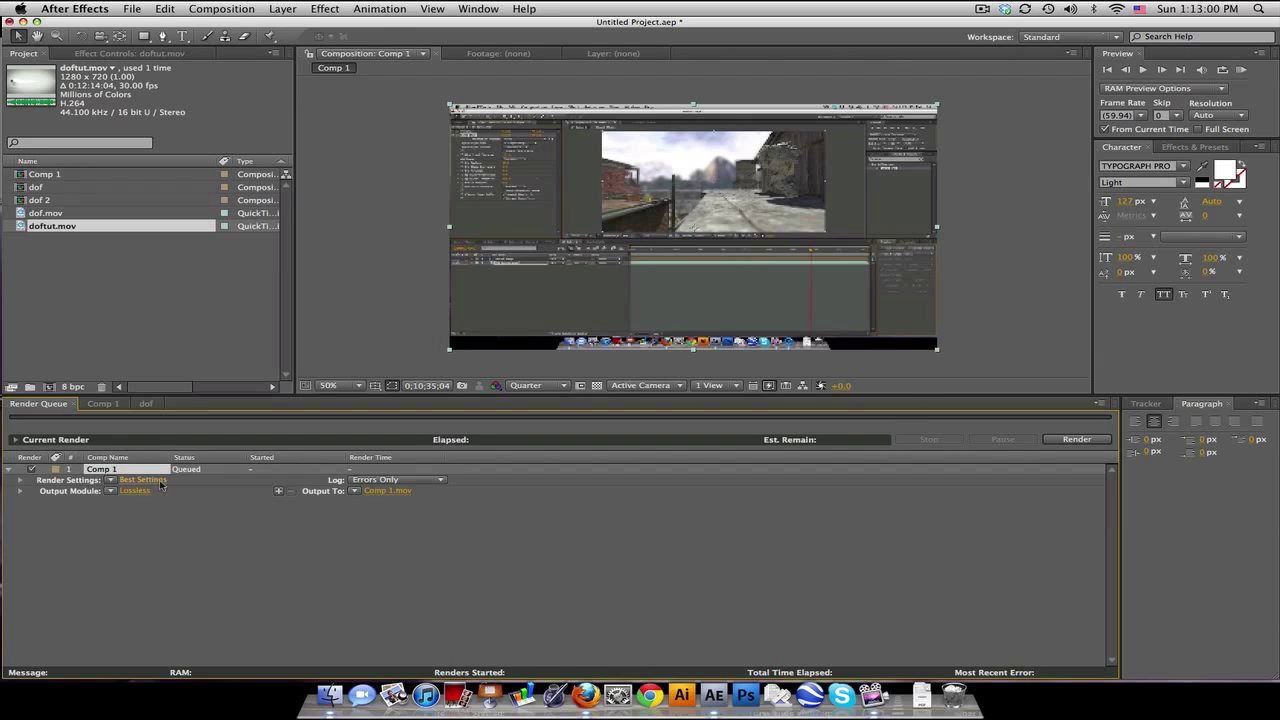
click(158, 481)
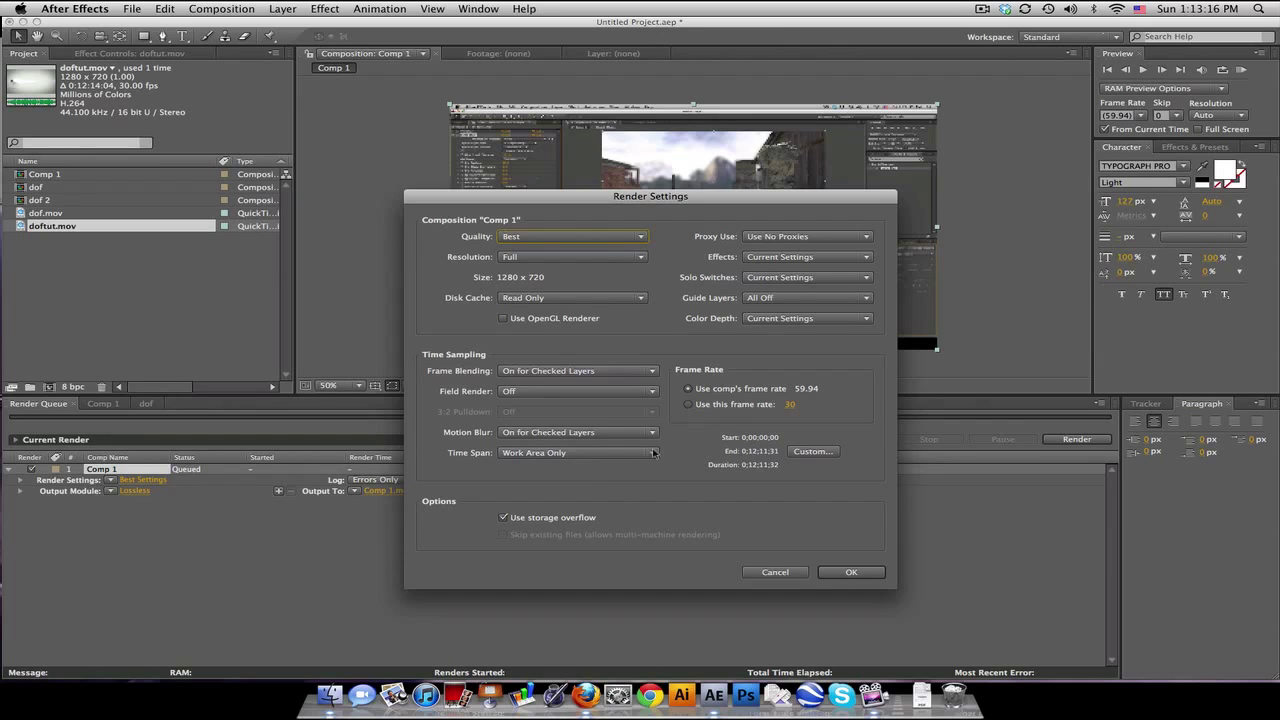
Step: Set the render output frame rate to 29.97 fps instead of 59.94
click(737, 405)
click(792, 405)
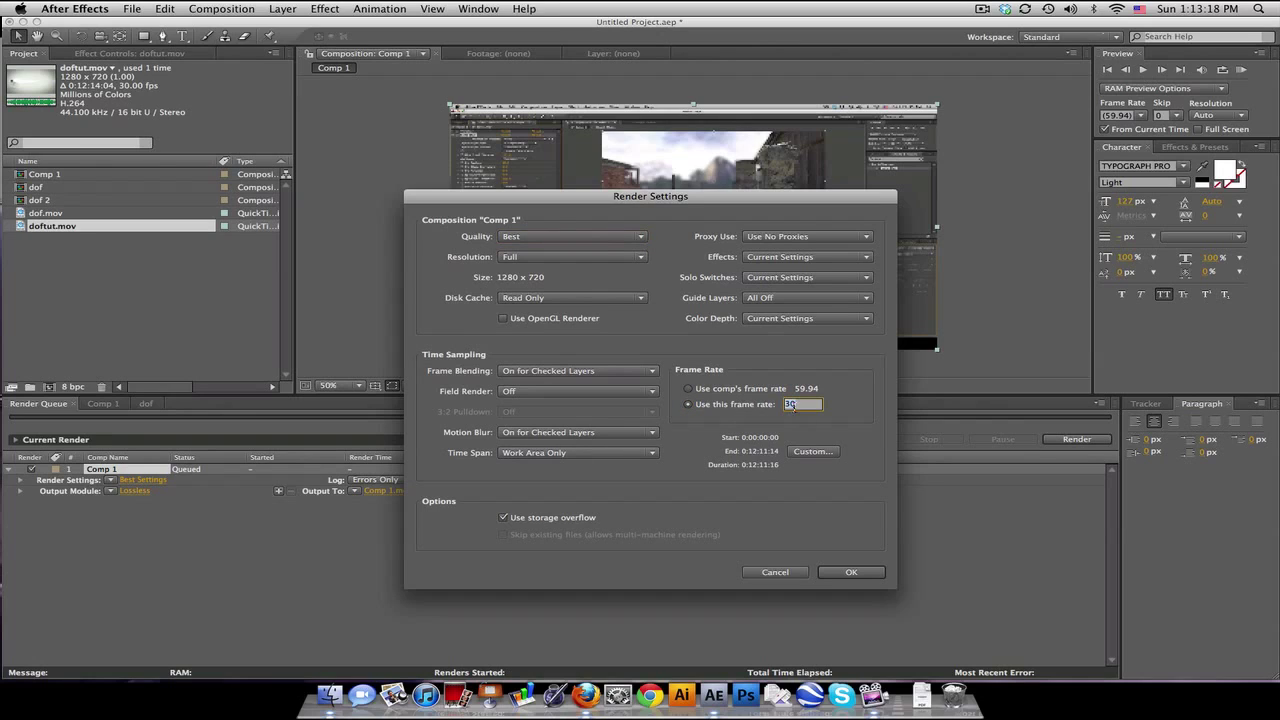
text(29.9)
text(7)
Step: Enable audio output in the Lossless output module, keeping QuickTime Movie as the format
click(848, 572)
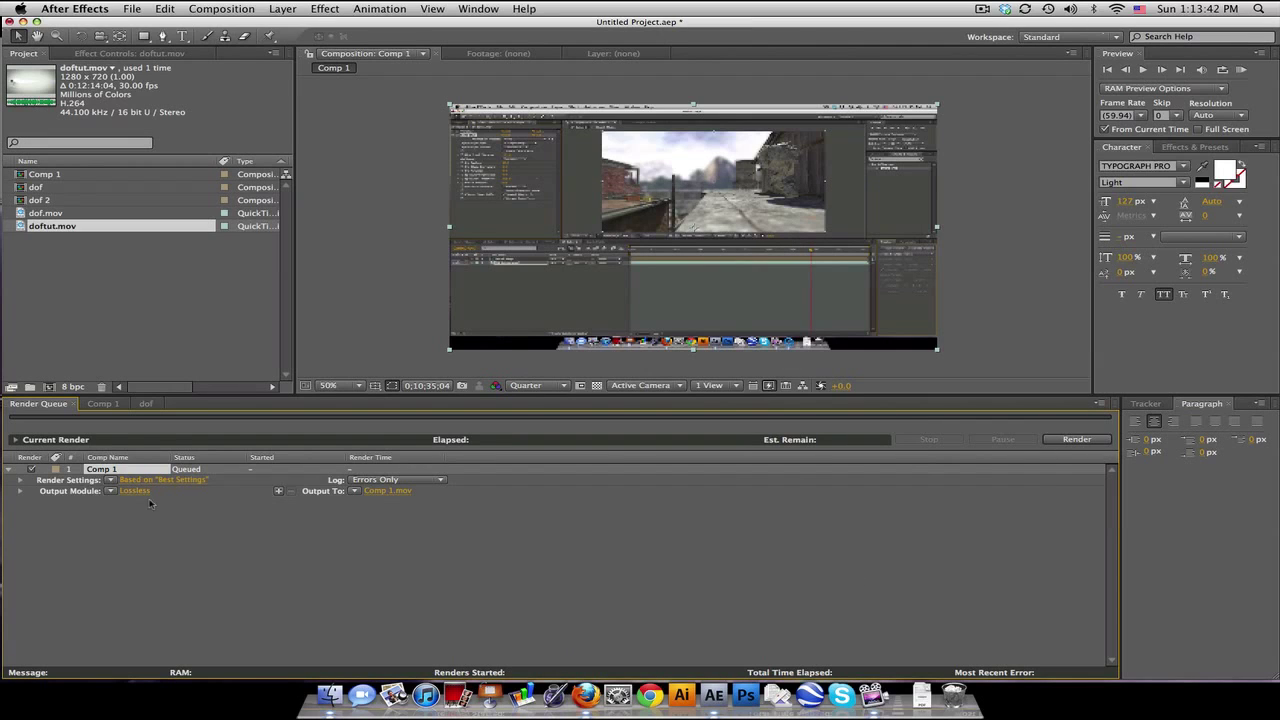
click(134, 492)
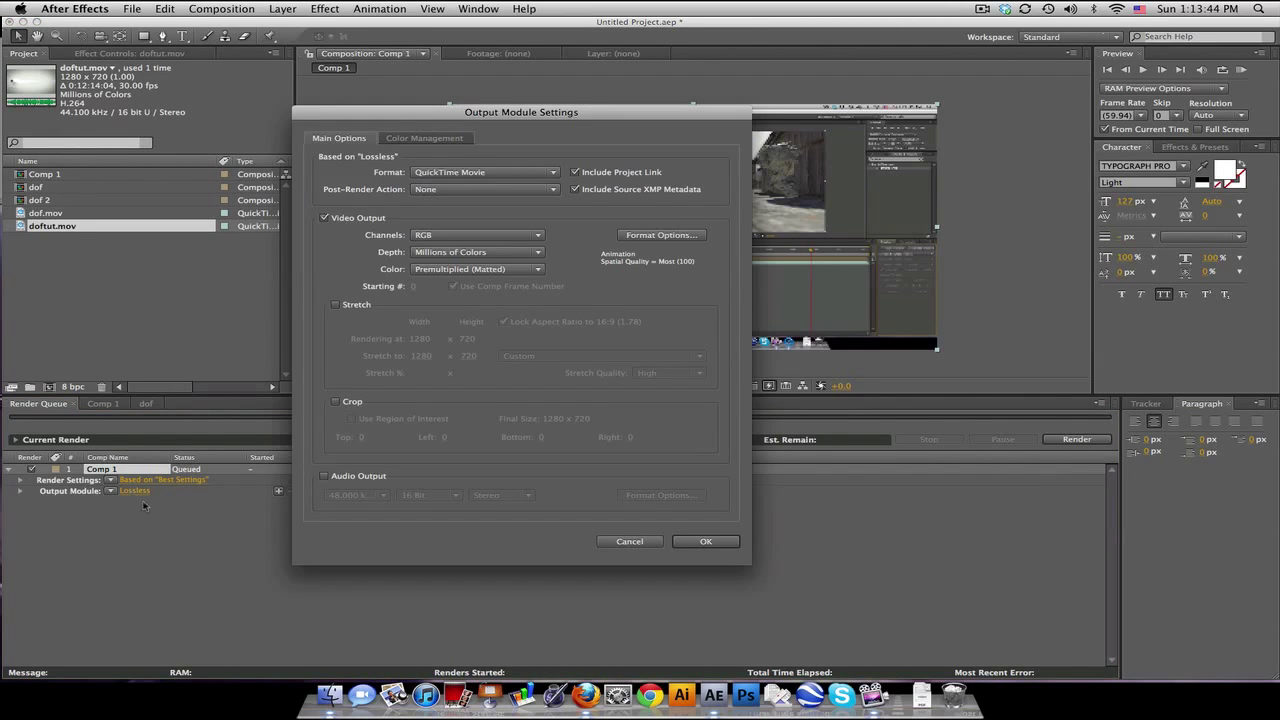
click(500, 176)
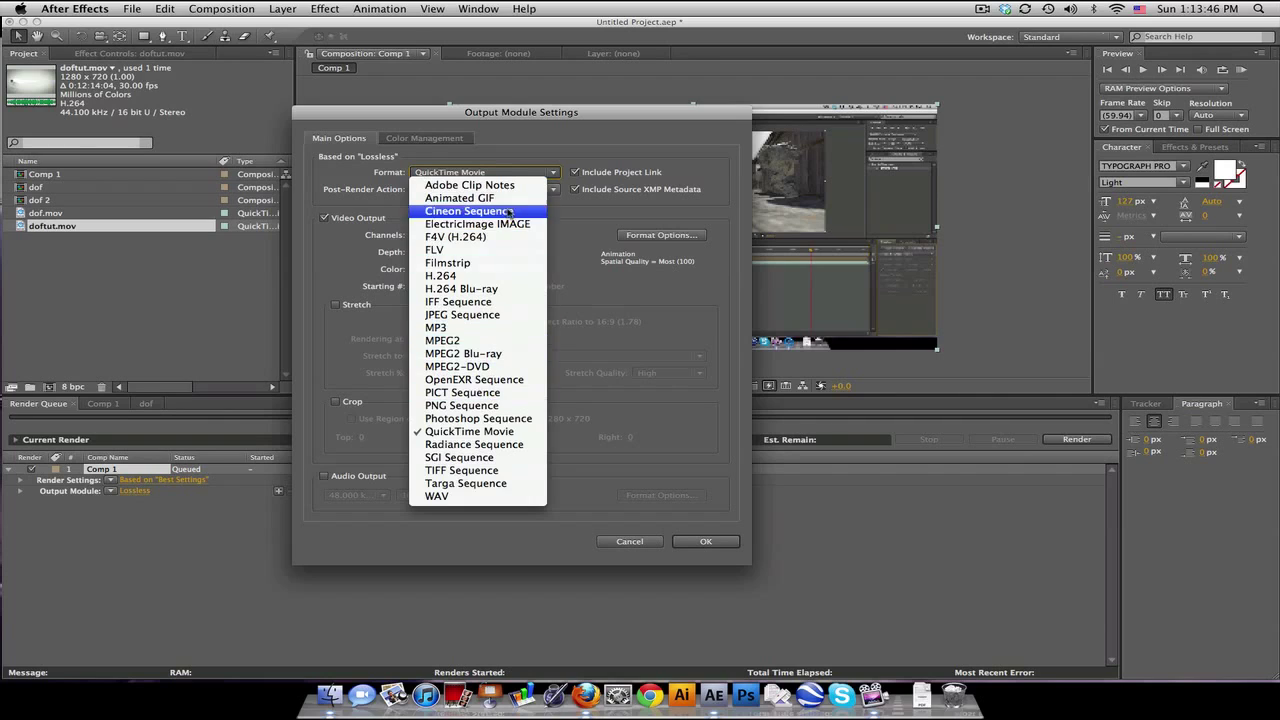
click(491, 181)
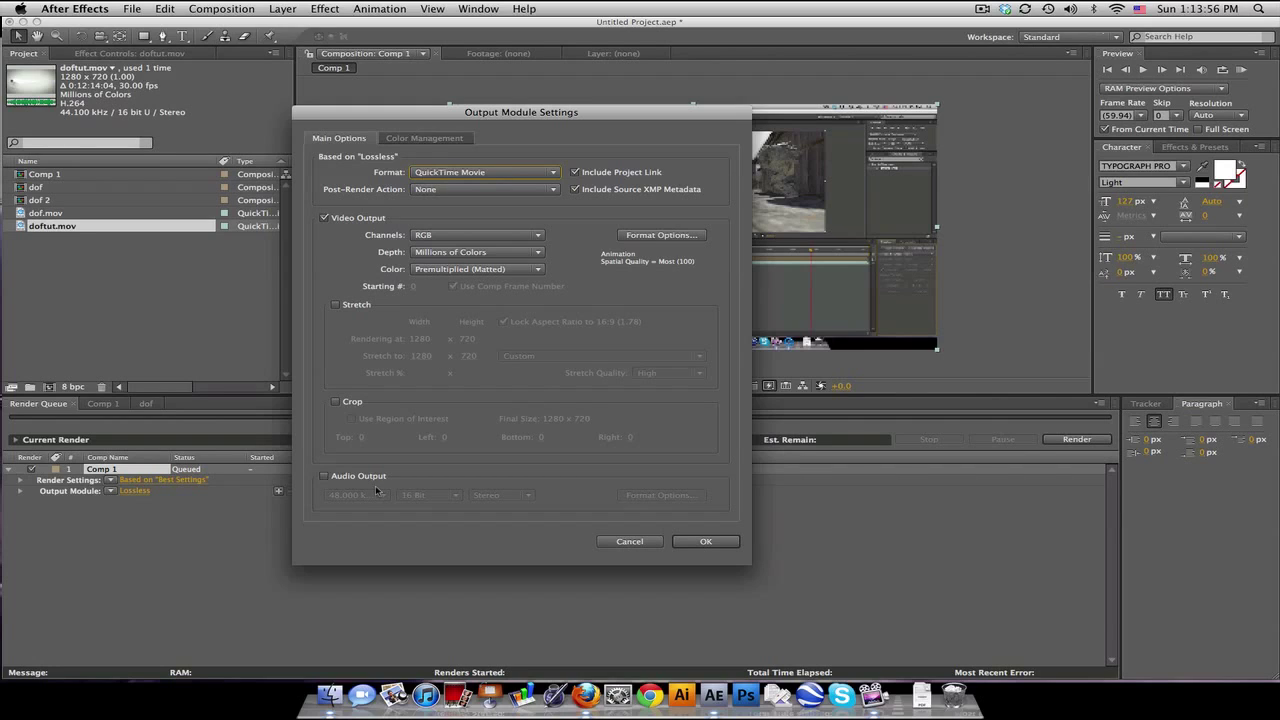
click(325, 478)
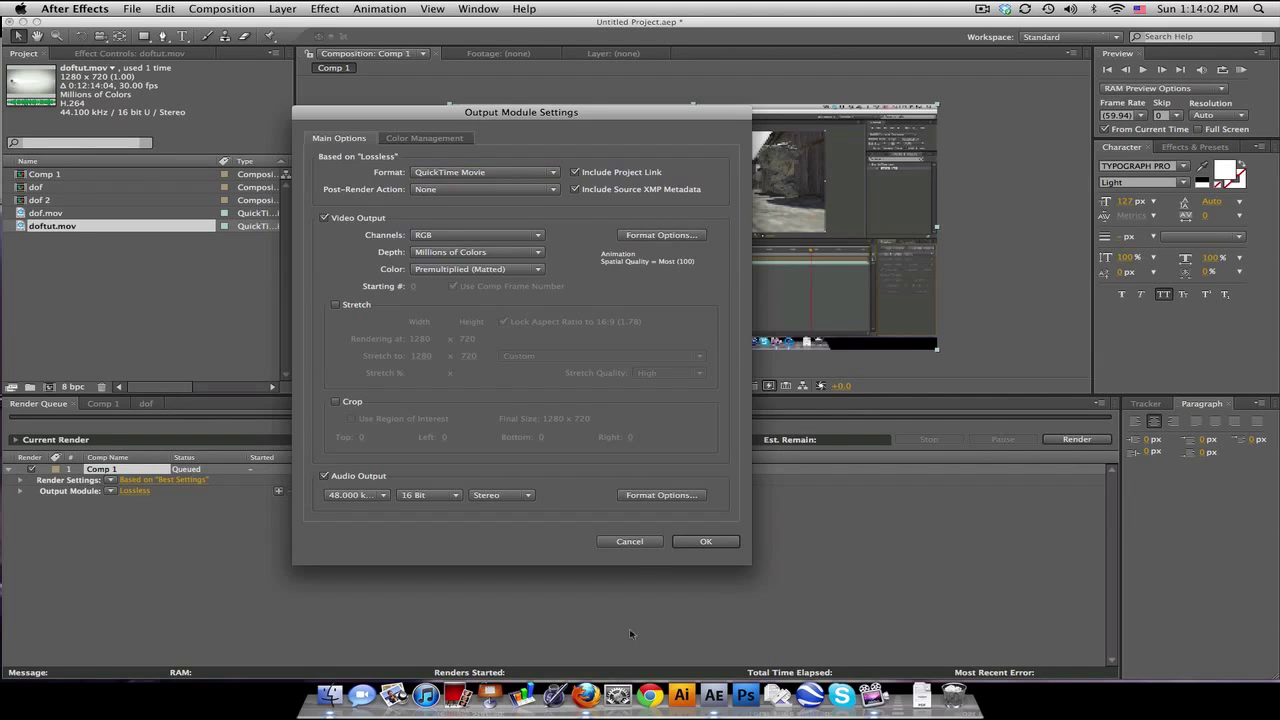
click(629, 546)
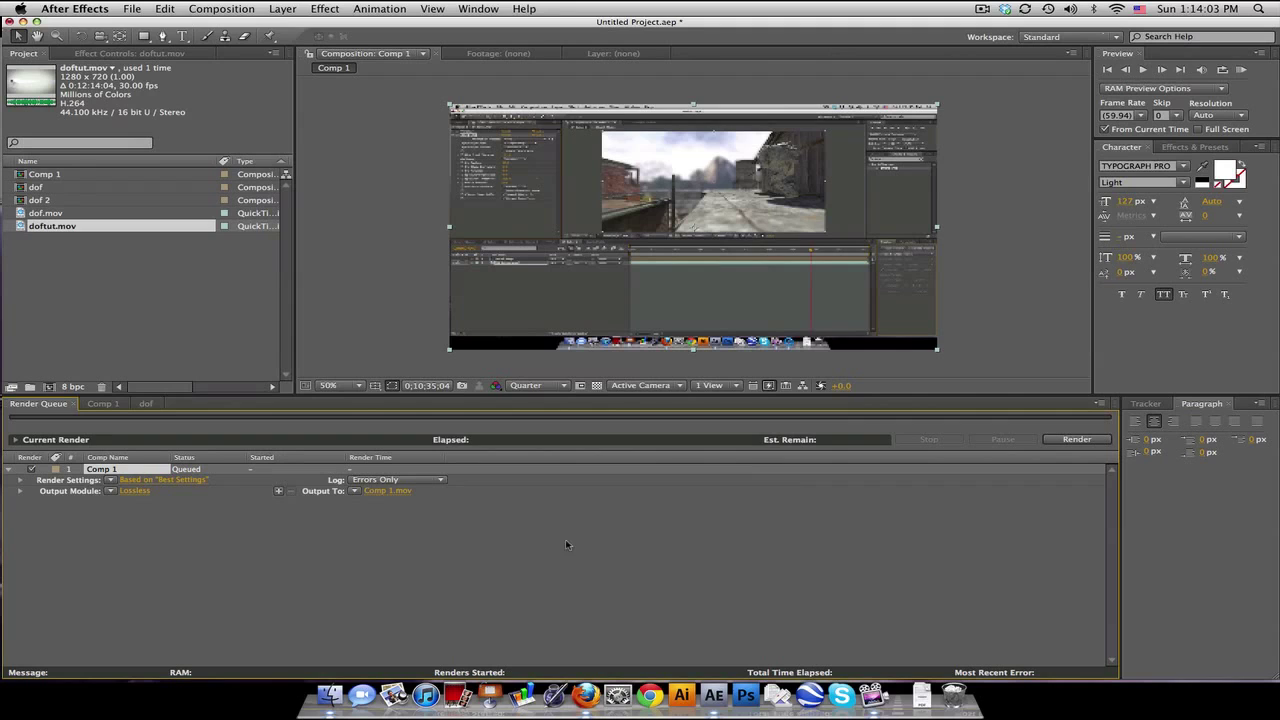
Step: Keep Comp 1.mov as the output file by cancelling the Output To dialog
click(388, 491)
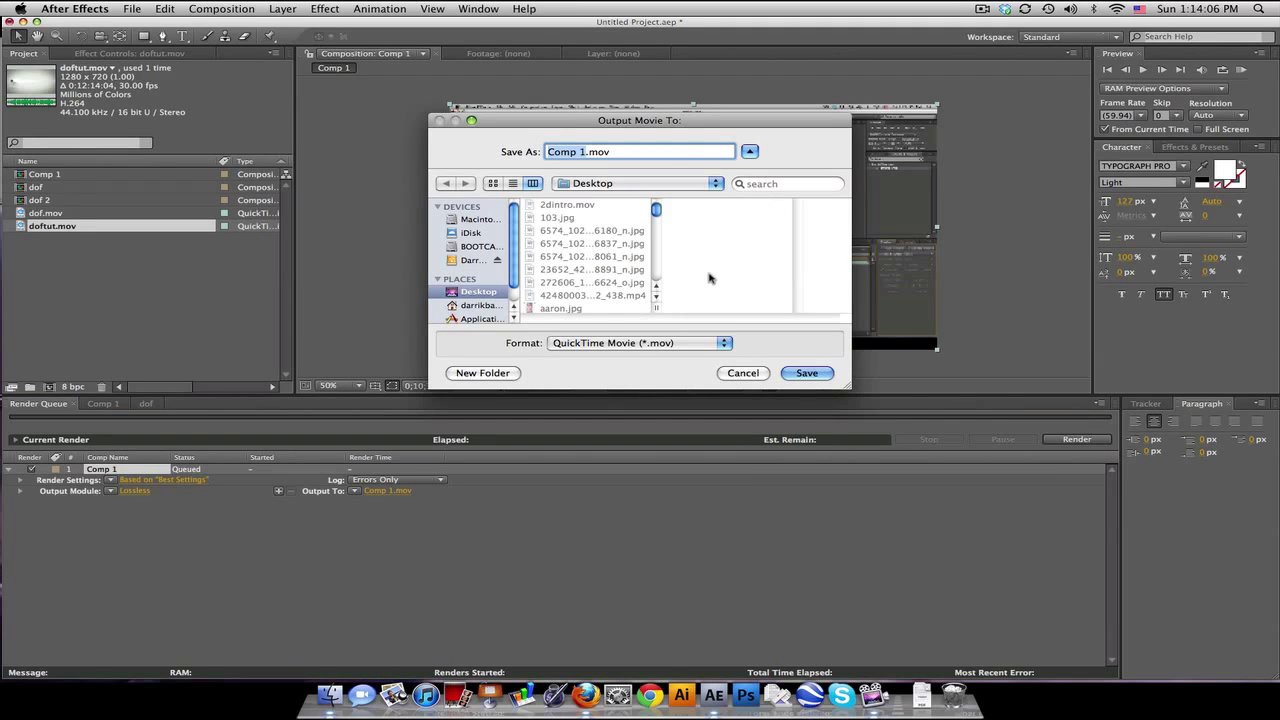
click(741, 372)
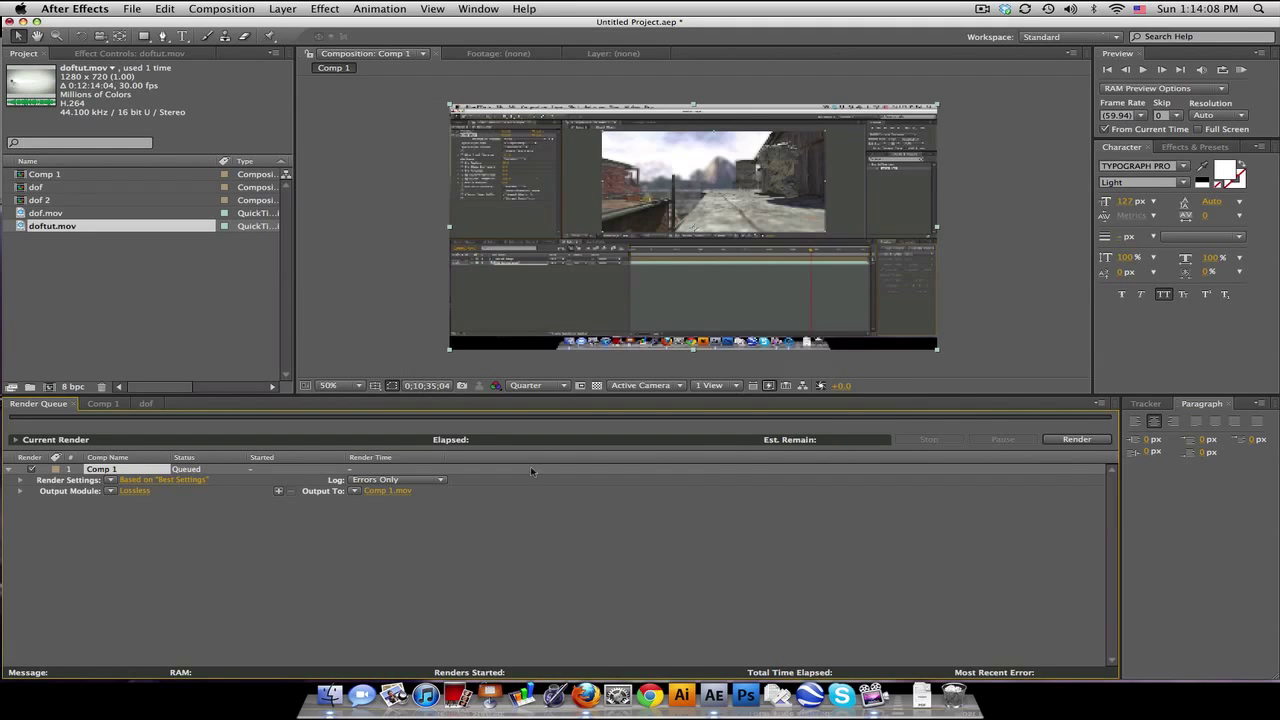
Step: Make an output module template named 'Baker's Render Settings' and open it for editing
click(111, 494)
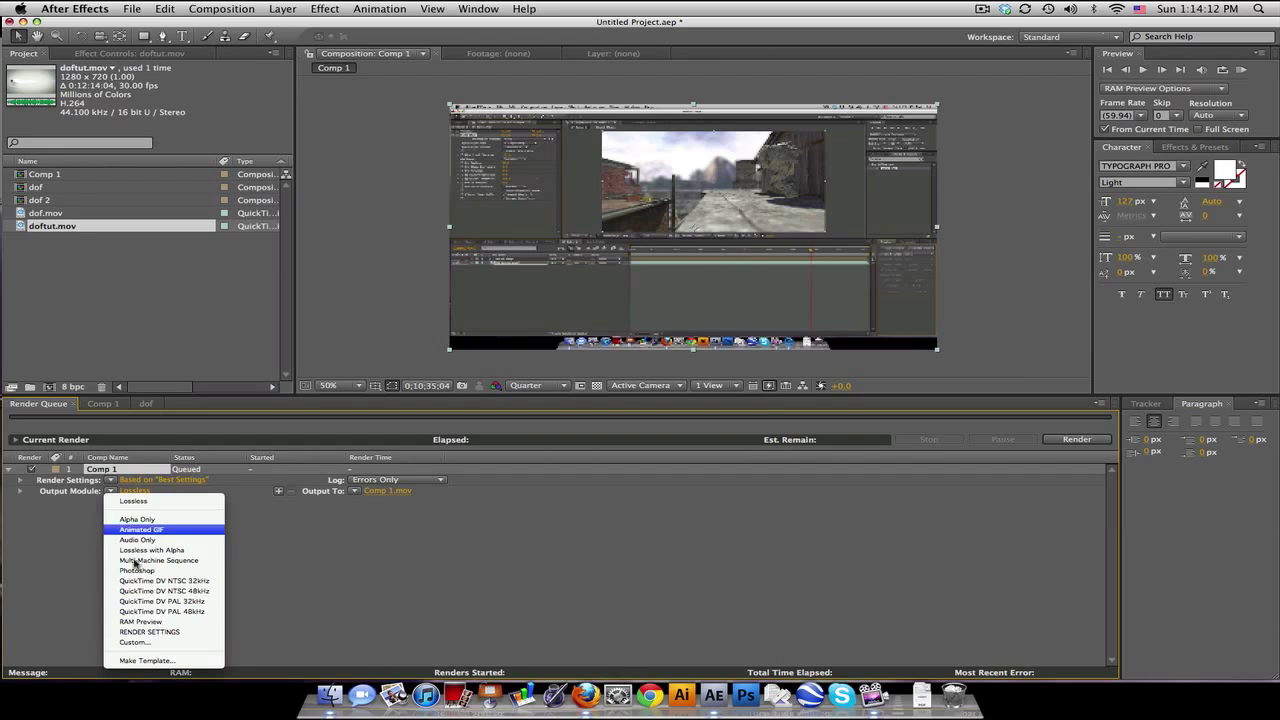
click(146, 661)
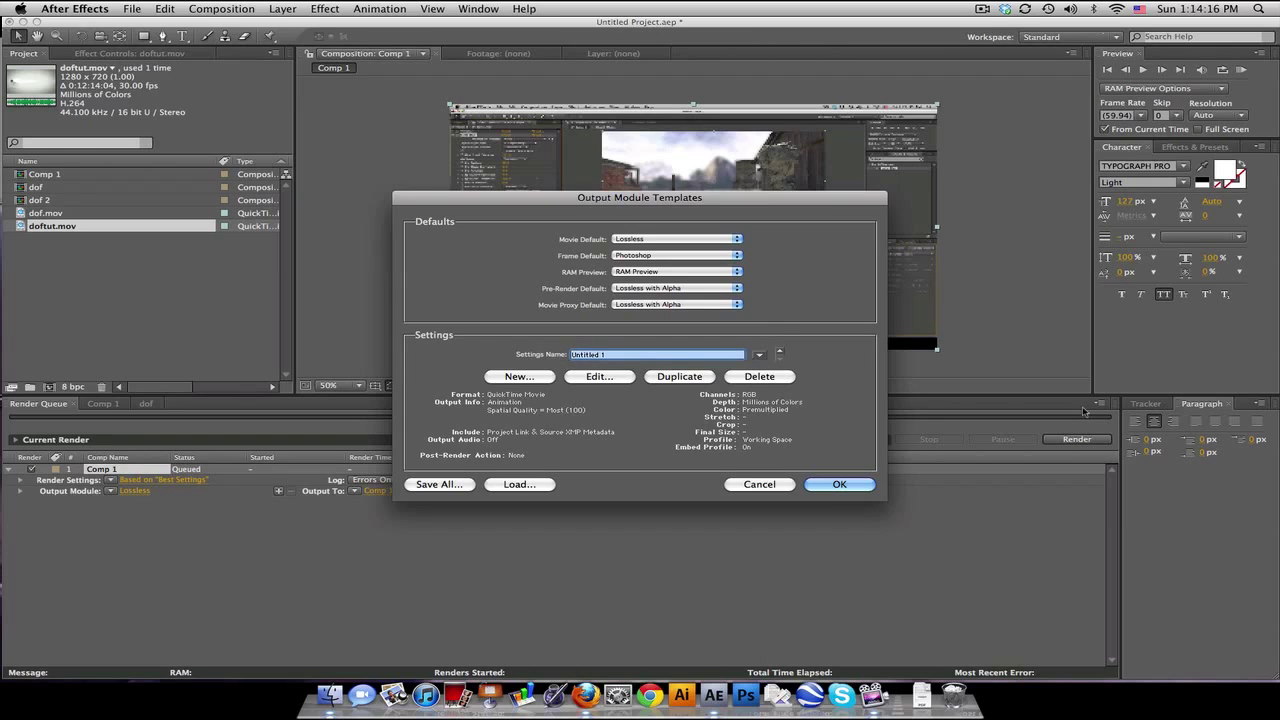
text(Baker)
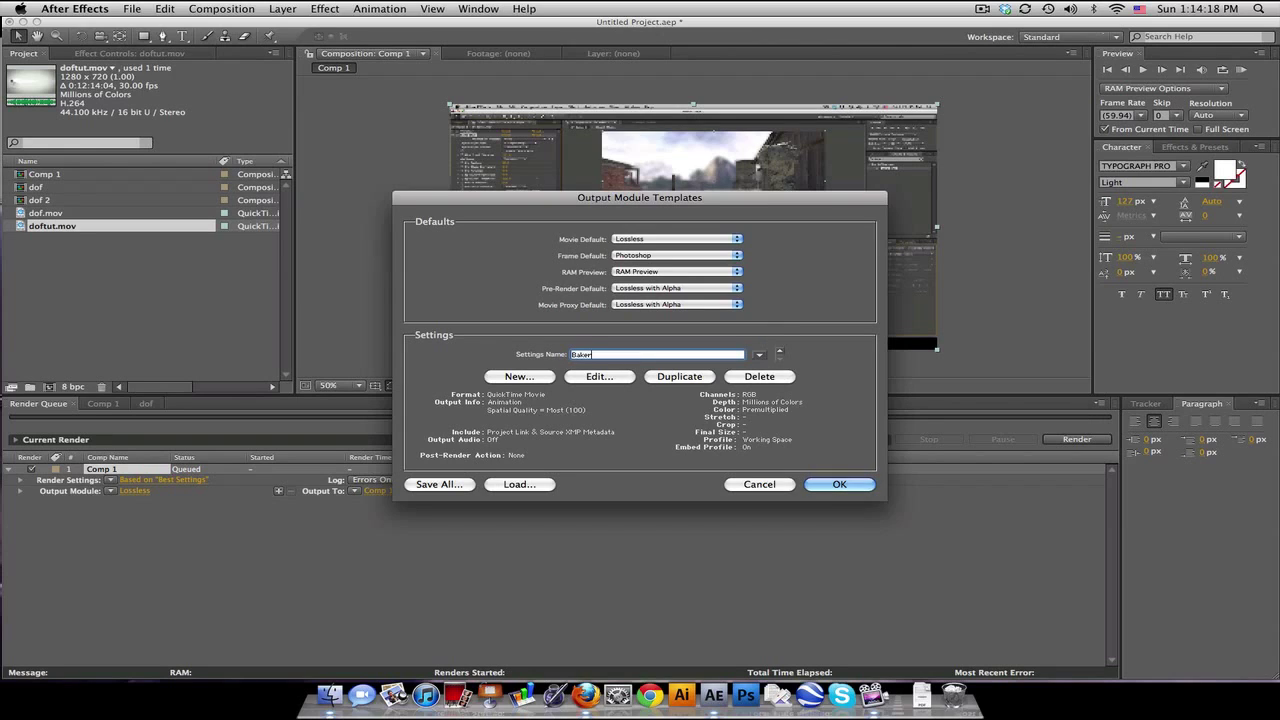
text('s Rend)
text(er Settings)
click(599, 377)
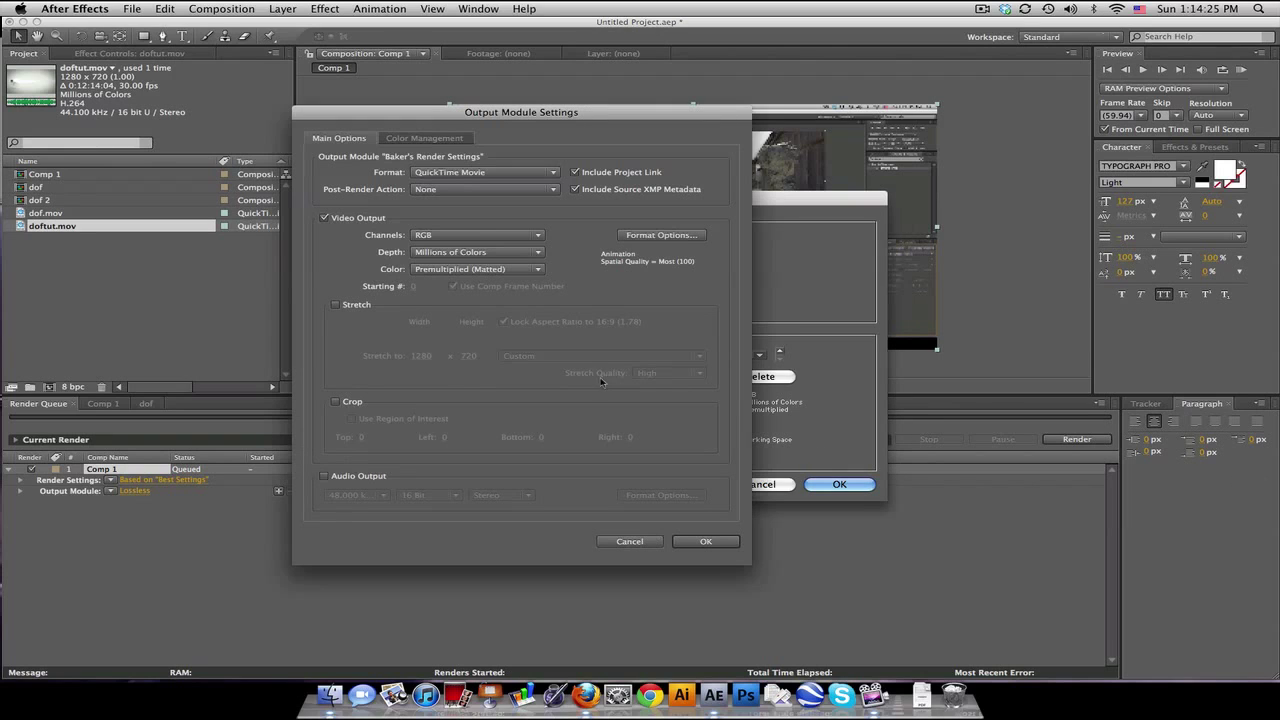
Step: Set the template to QuickTime H.264 compression with 48 kHz, 16-bit stereo audio output
click(545, 176)
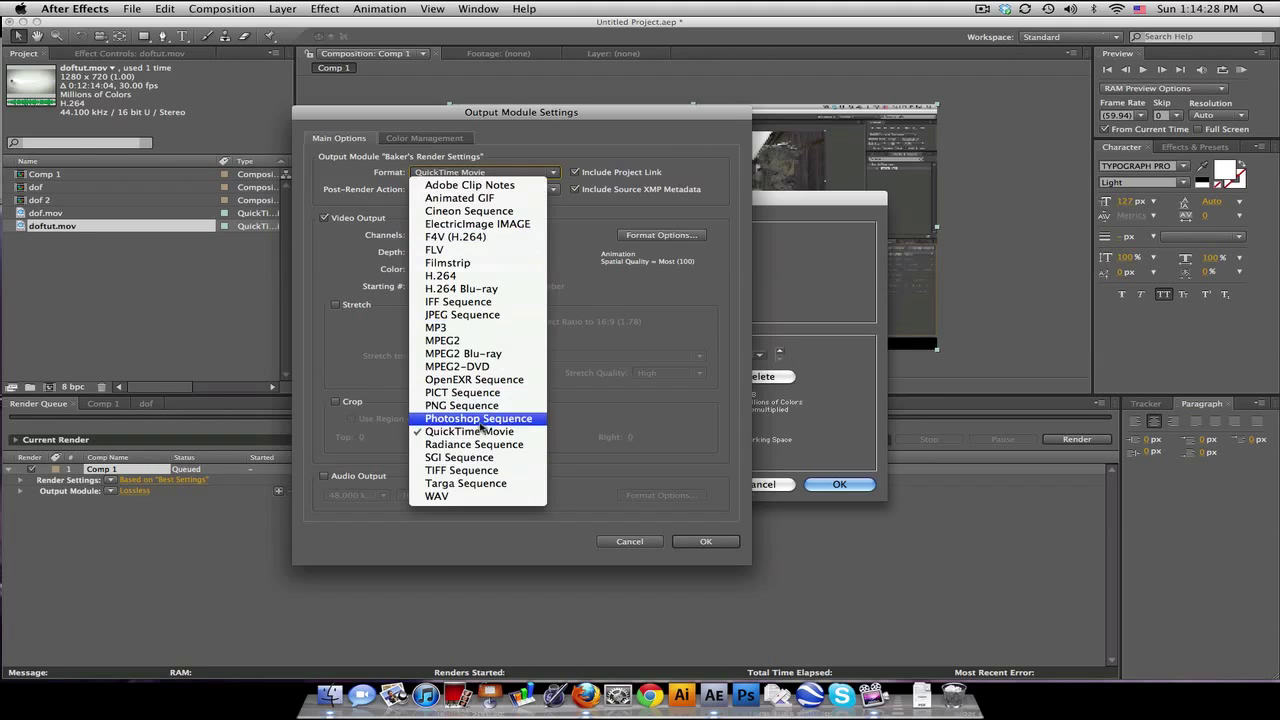
click(479, 430)
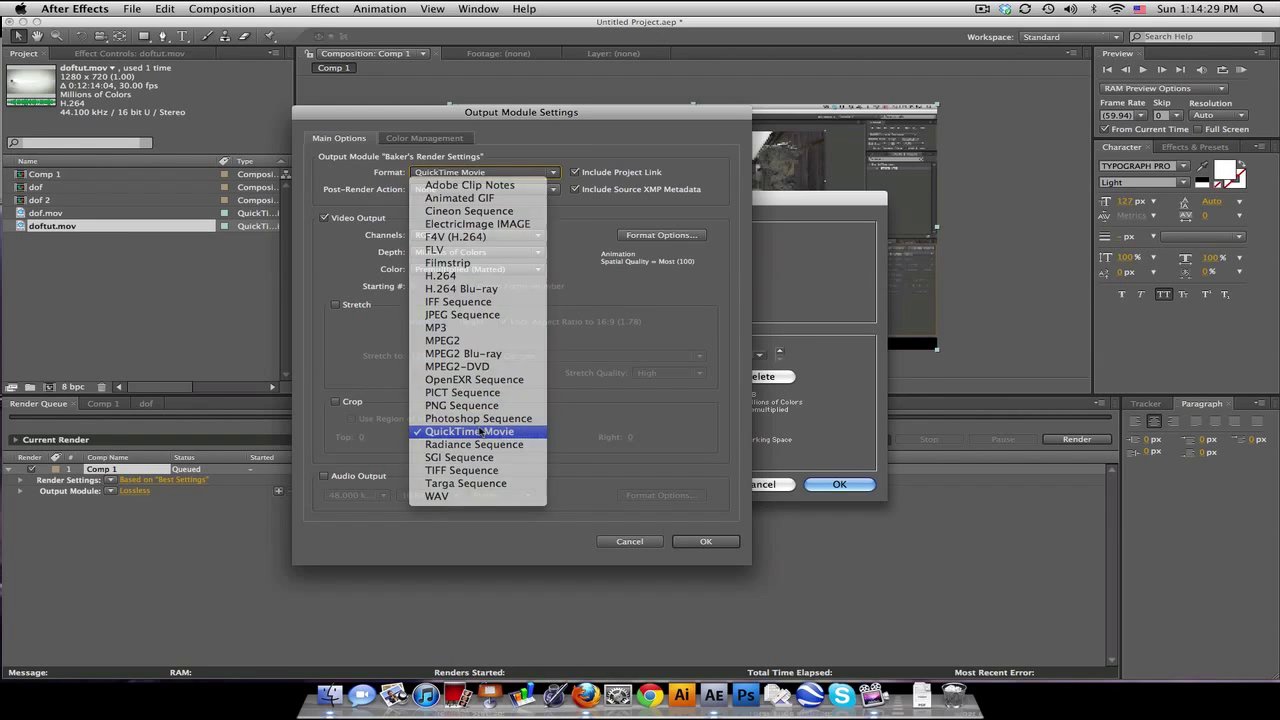
click(692, 235)
click(569, 138)
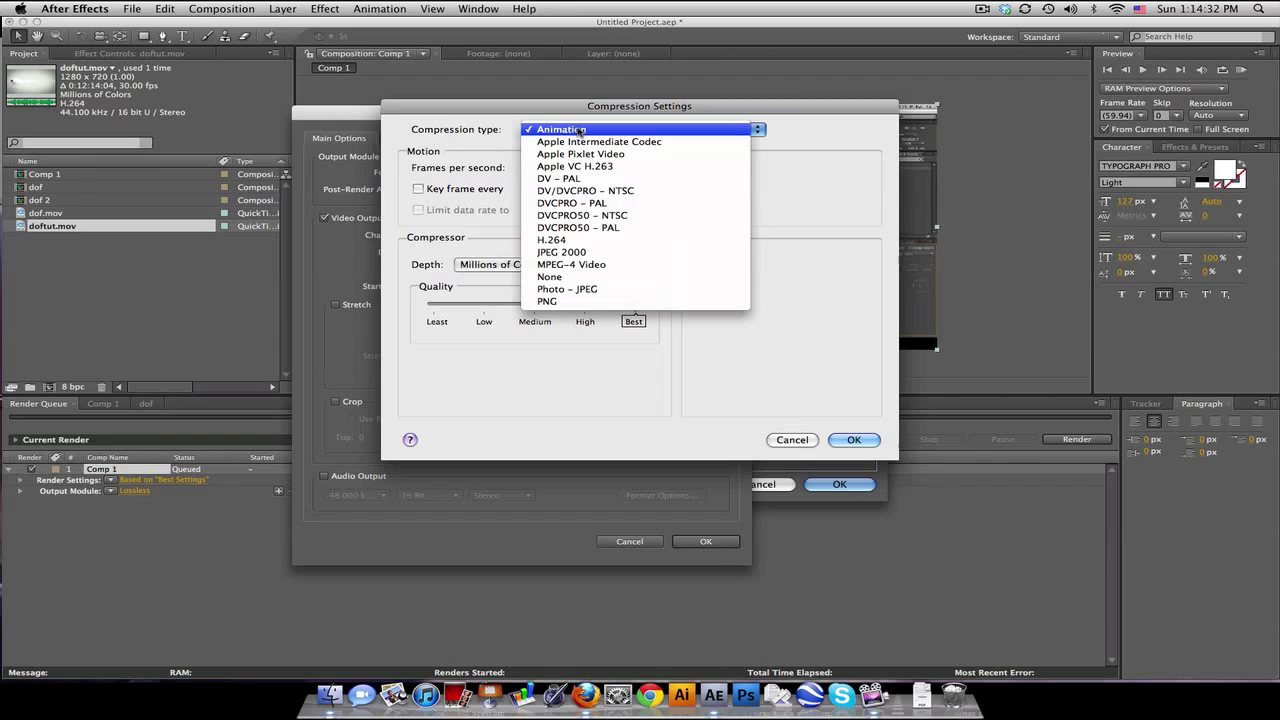
click(577, 241)
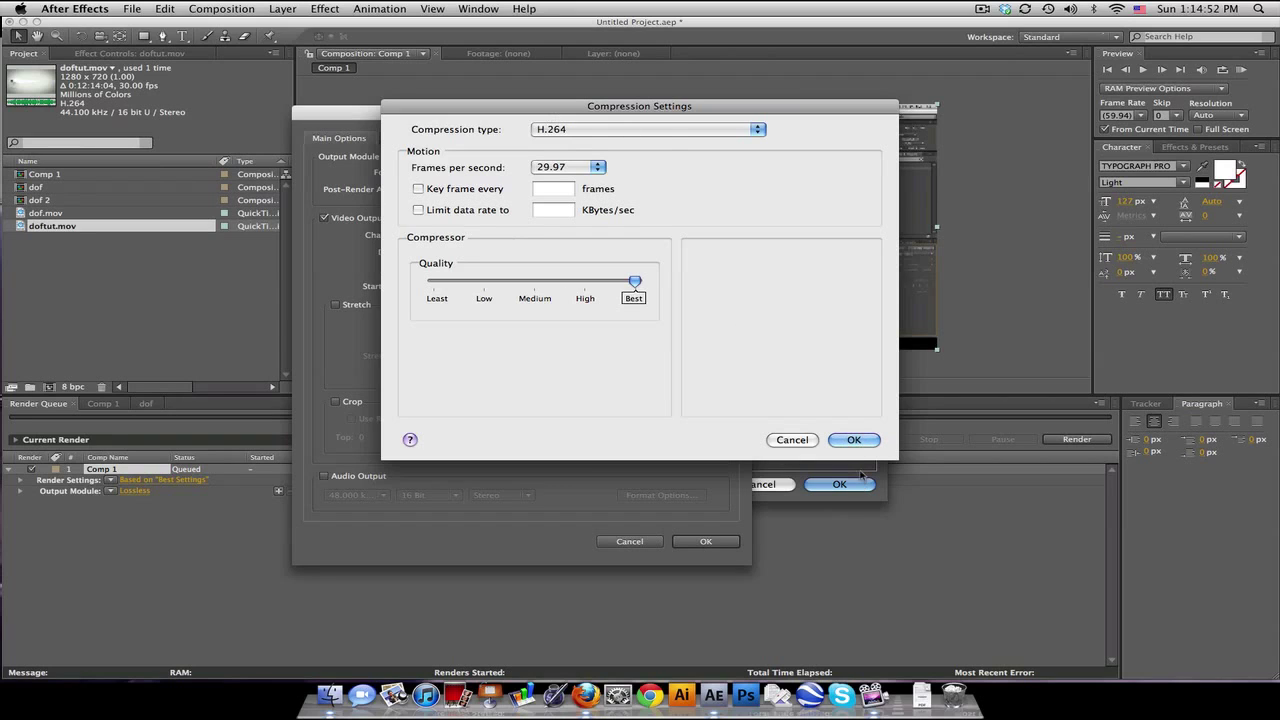
click(855, 440)
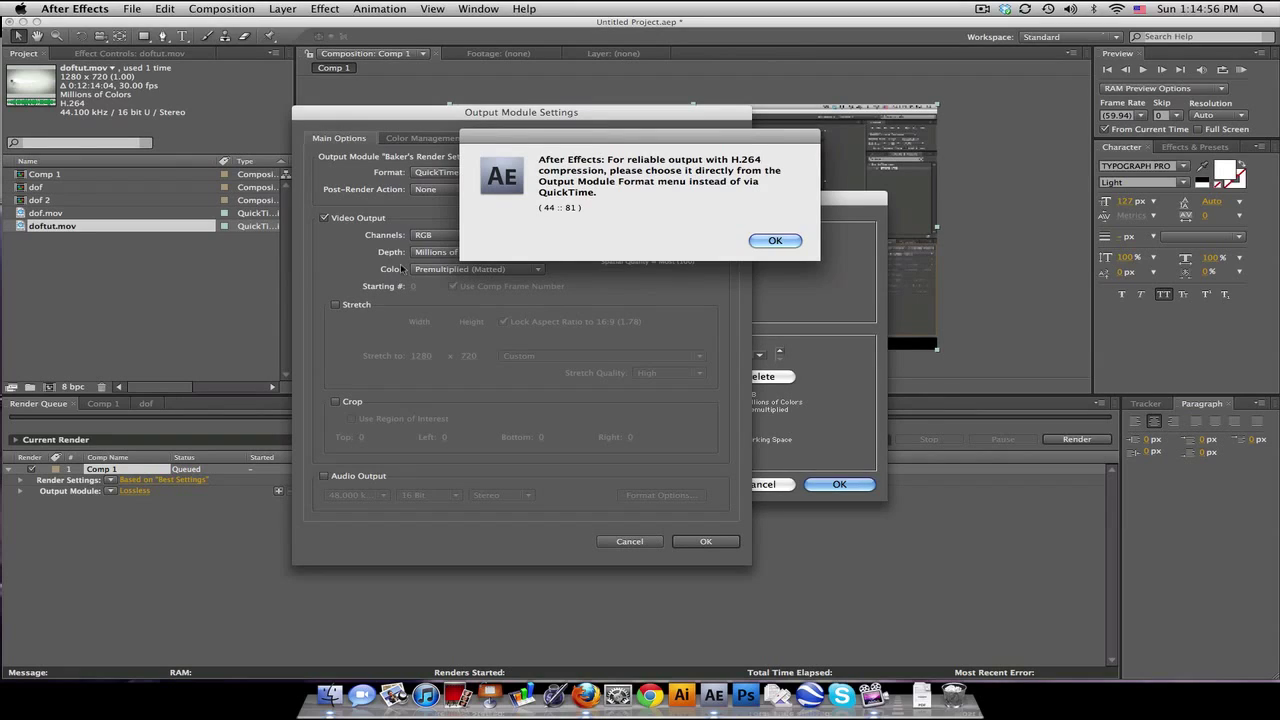
click(771, 240)
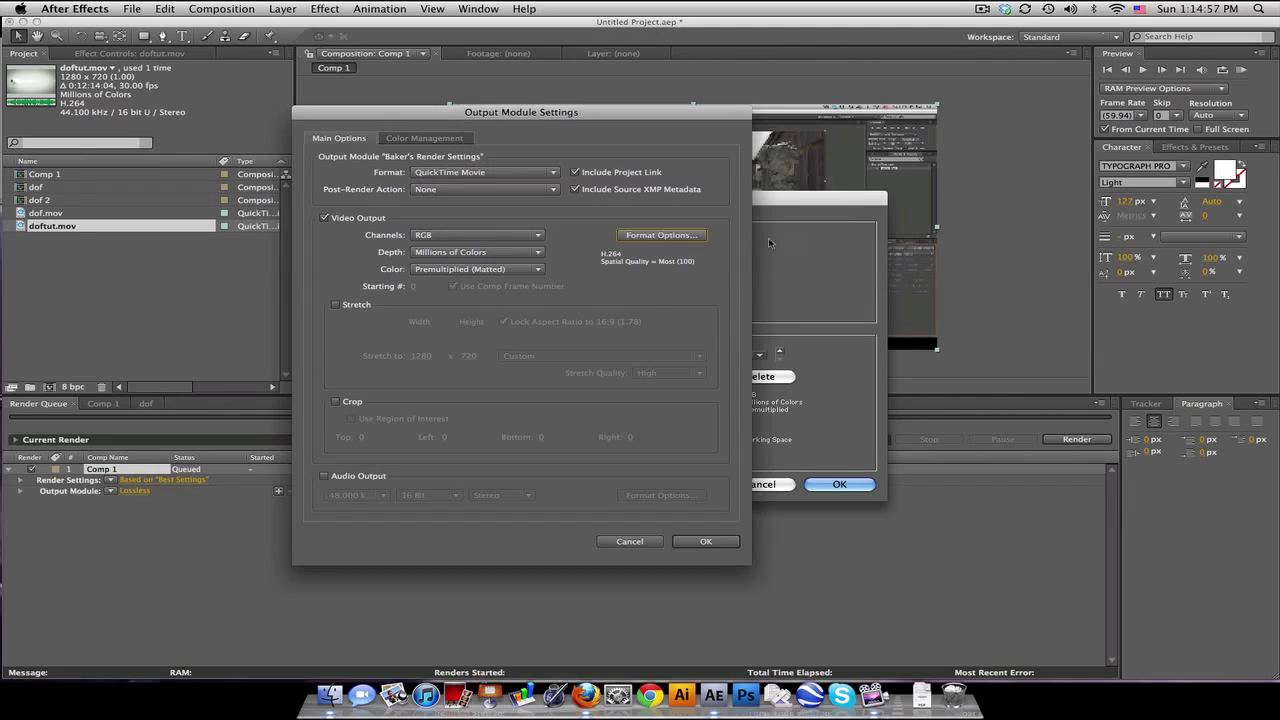
click(360, 477)
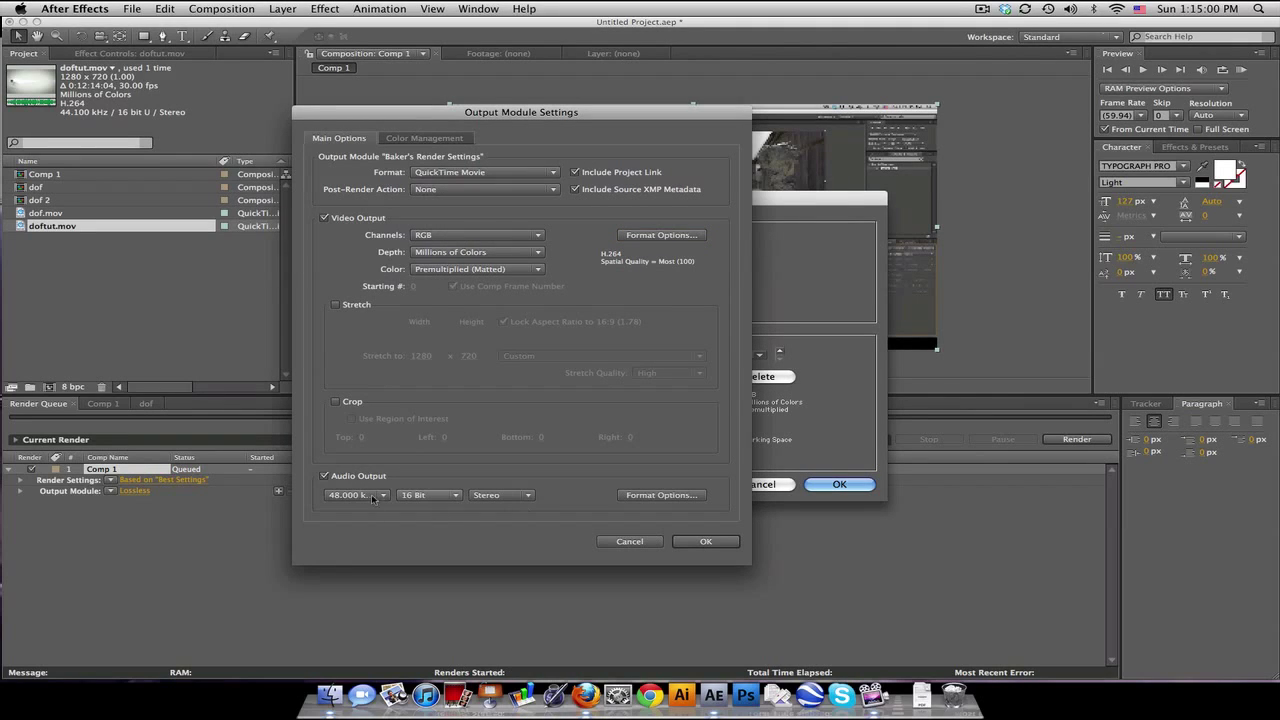
click(704, 541)
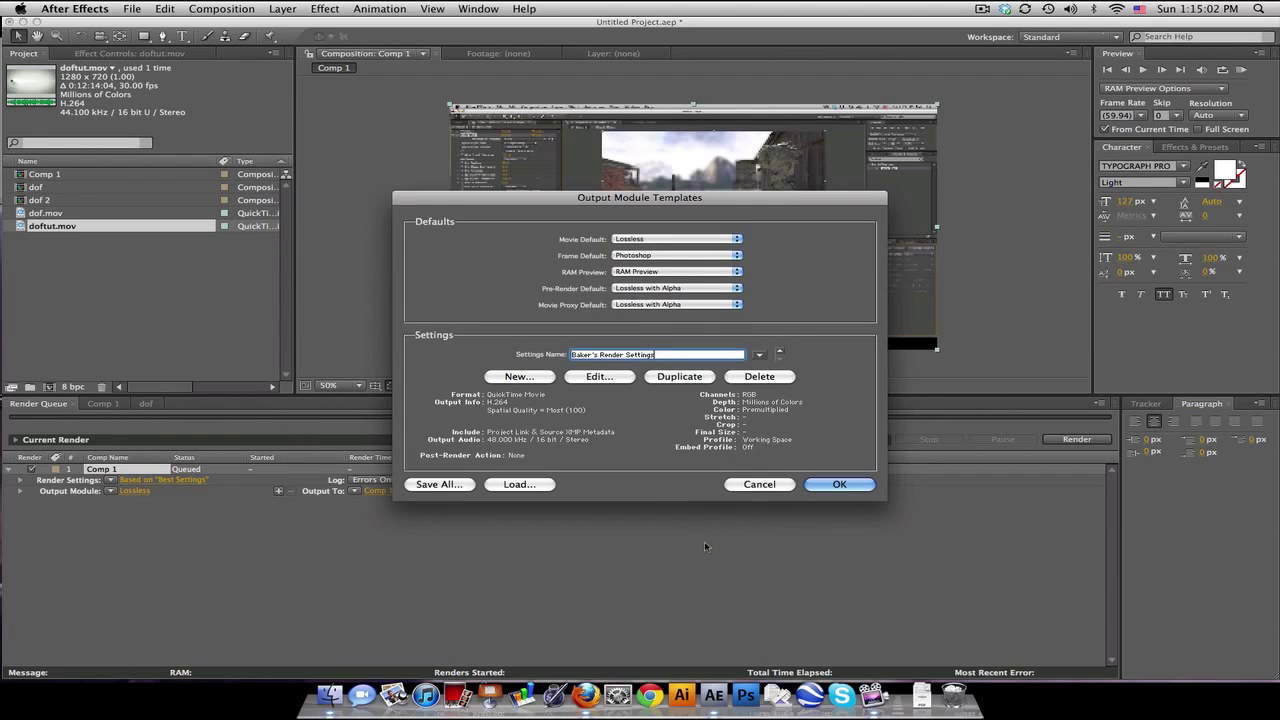
Step: Save the output template, remove Comp 1 from the queue, and add it back to the Render Queue
click(822, 484)
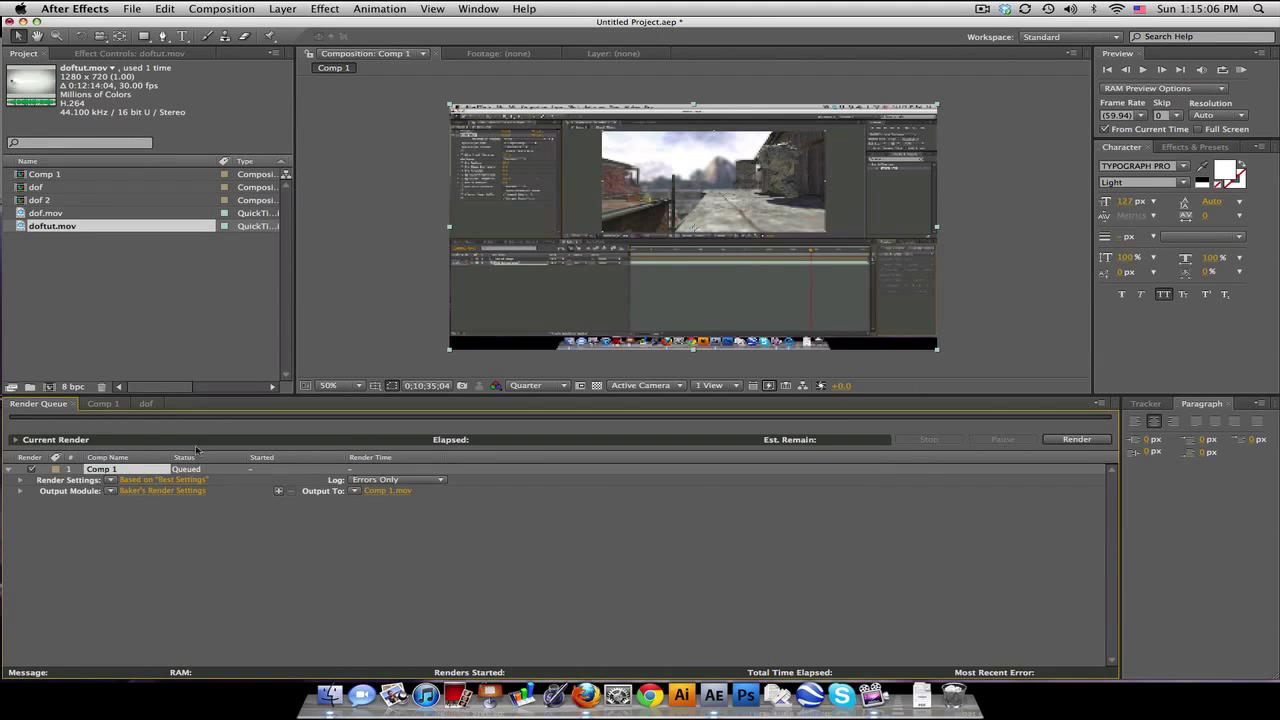
key(Delete)
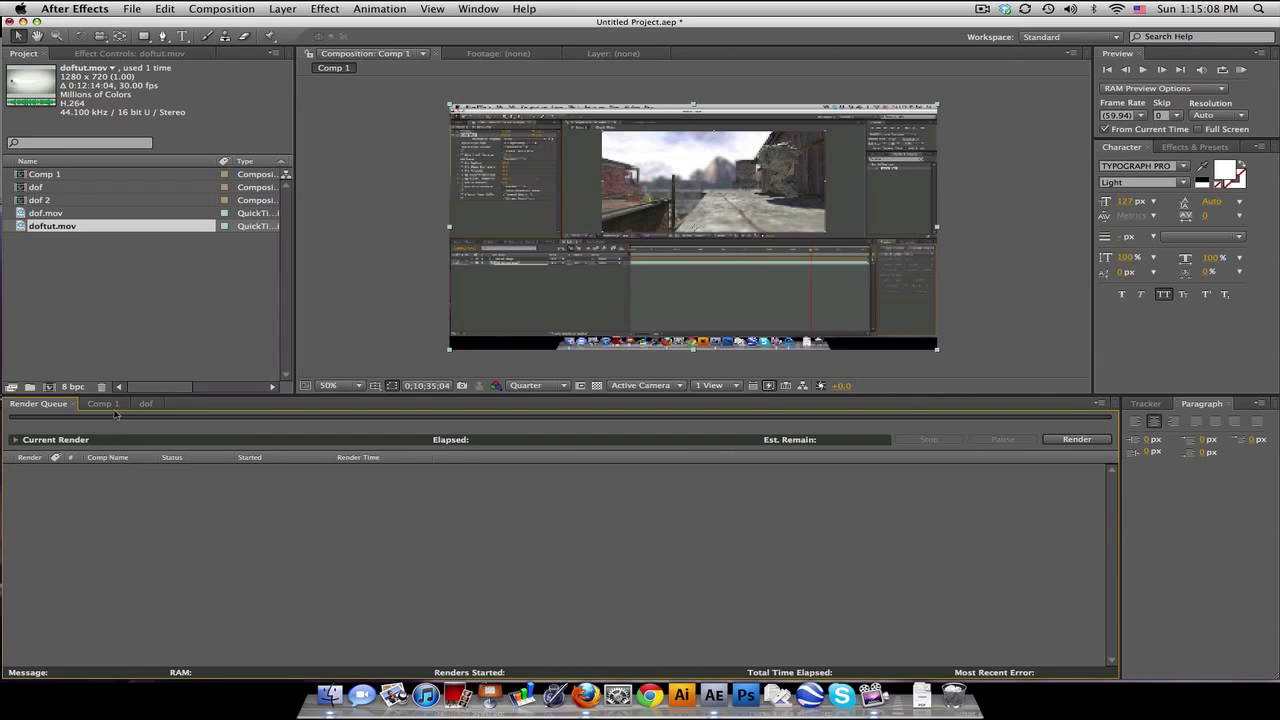
click(103, 403)
click(221, 8)
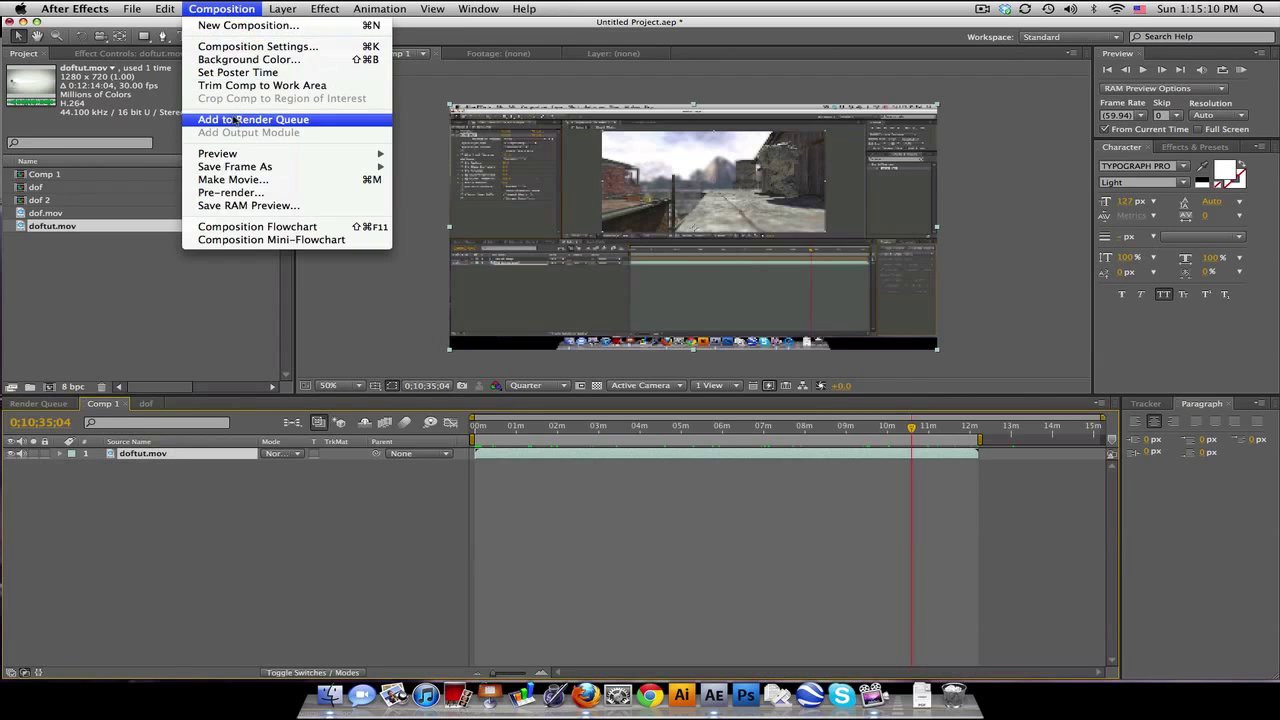
click(234, 120)
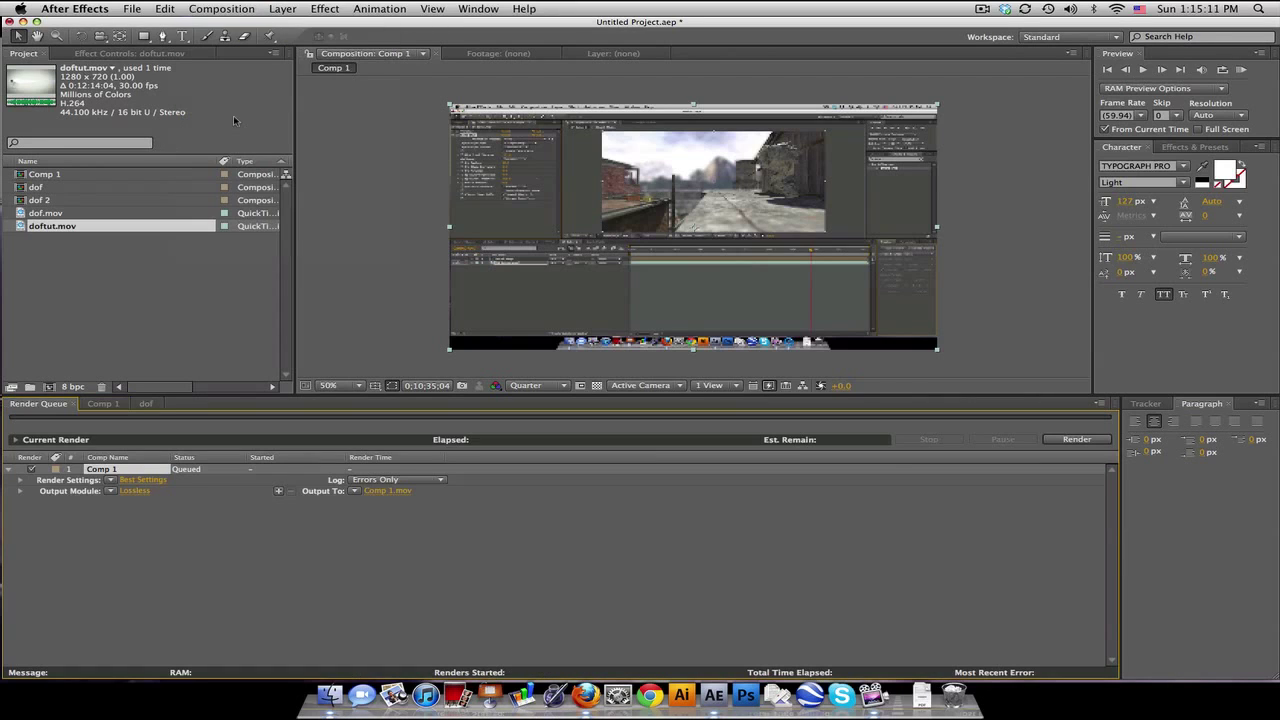
Step: Apply the Baker's Render Settings output module template to Comp 1 and open its render settings
click(112, 491)
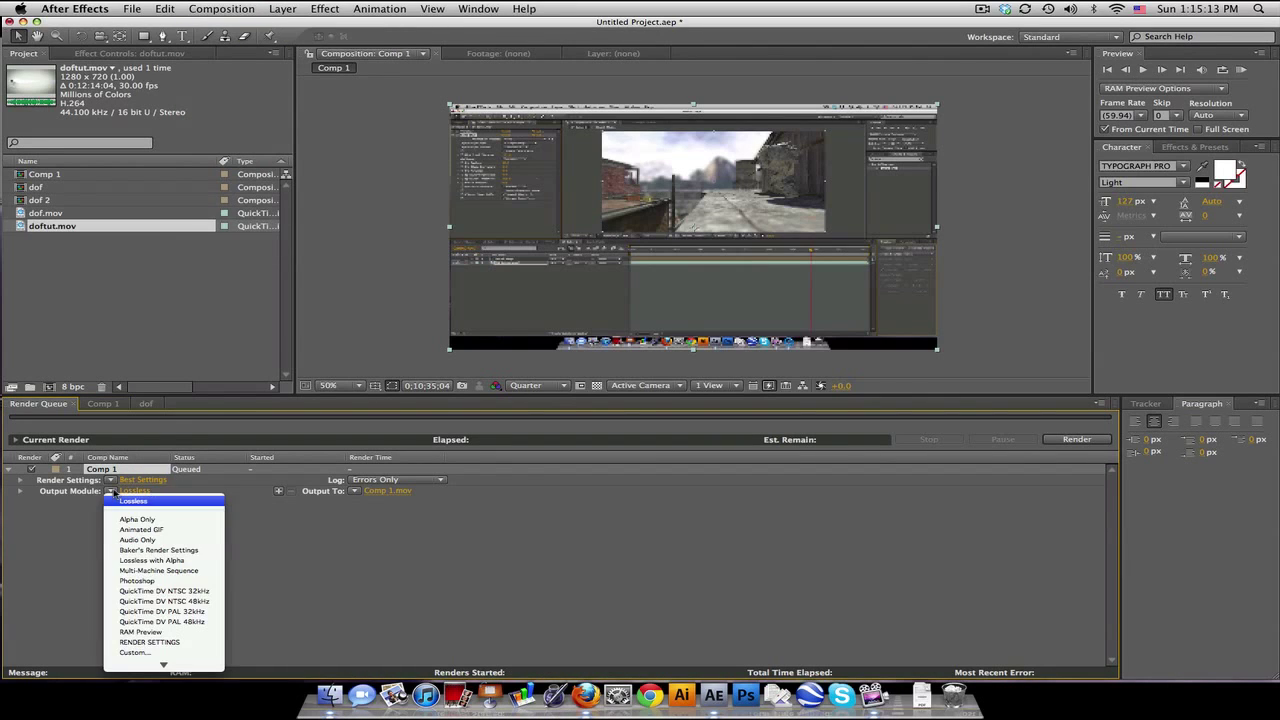
click(219, 551)
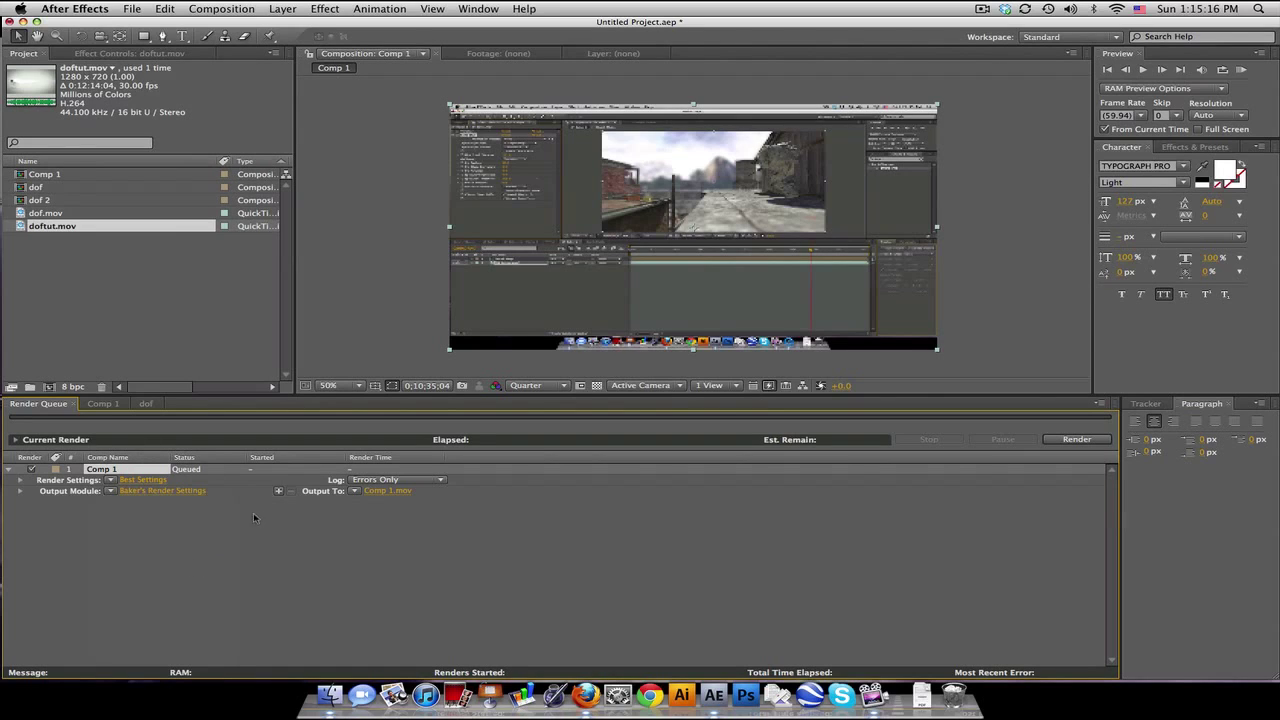
click(141, 480)
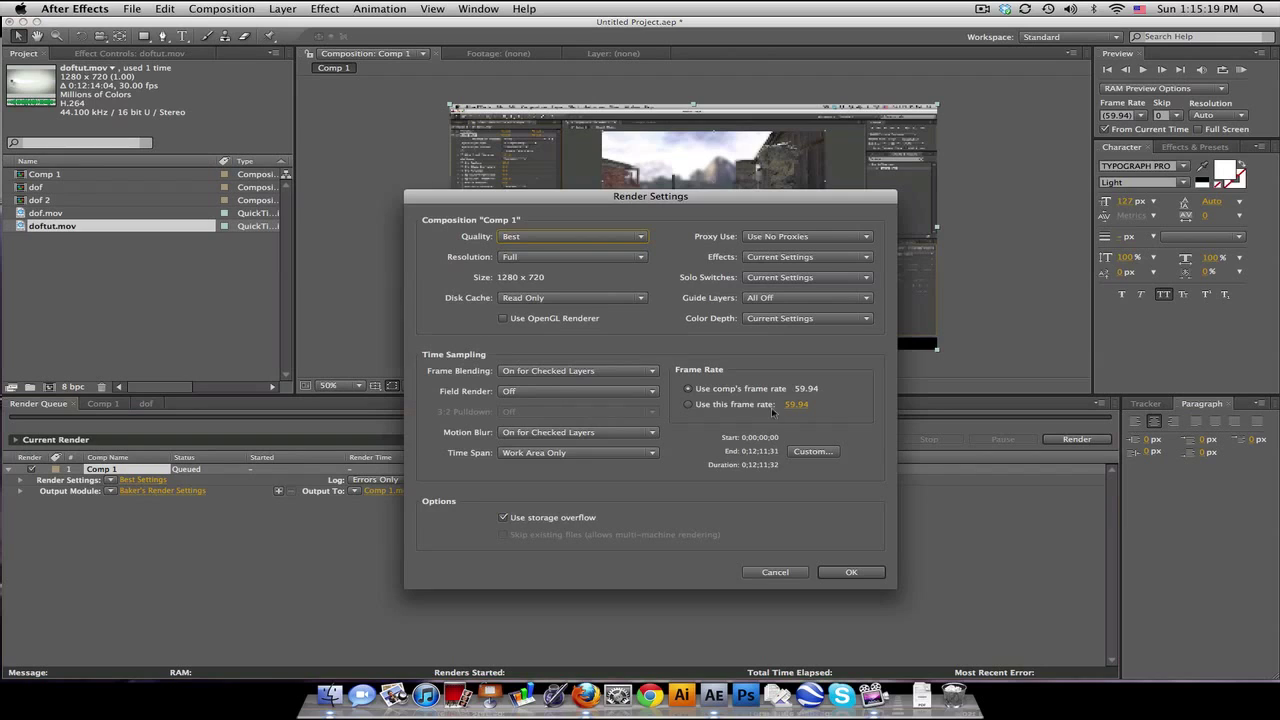
Step: Leave render settings unchanged and set the output movie name to 'jhfgkdfgdf' on the Desktop
click(775, 572)
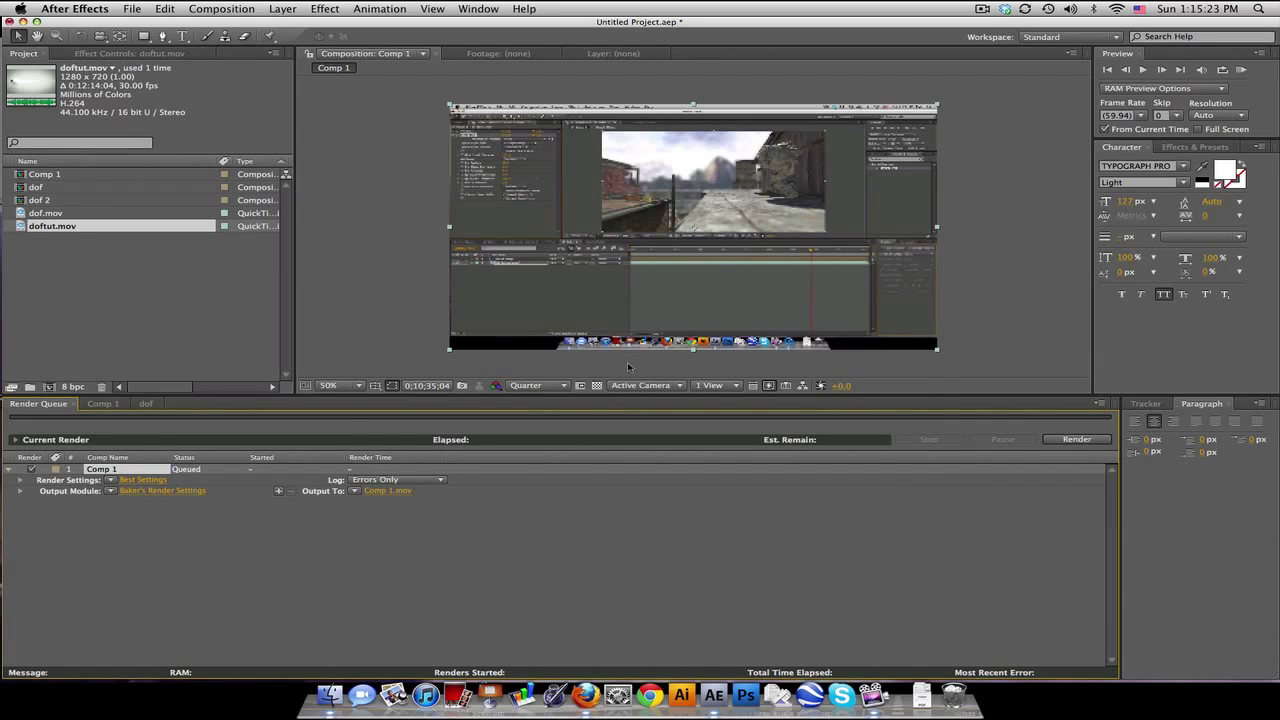
click(391, 489)
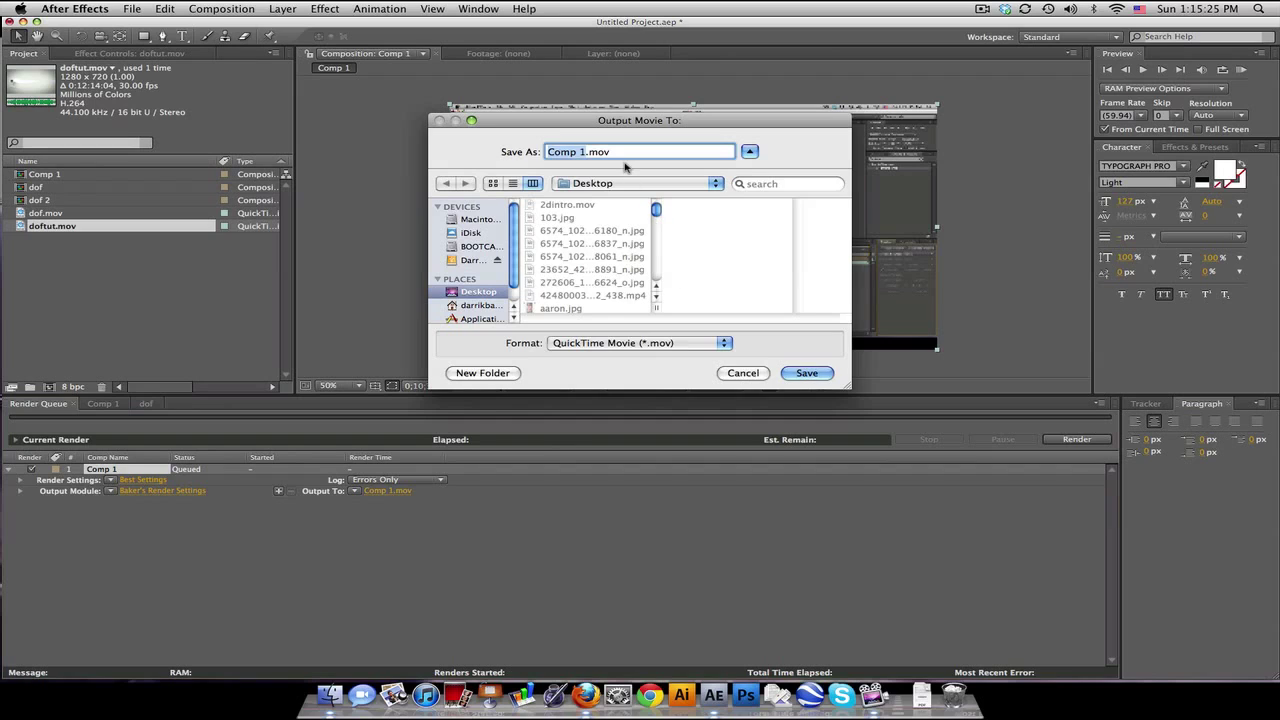
text(jh)
text(fgkdfgdf)
click(806, 373)
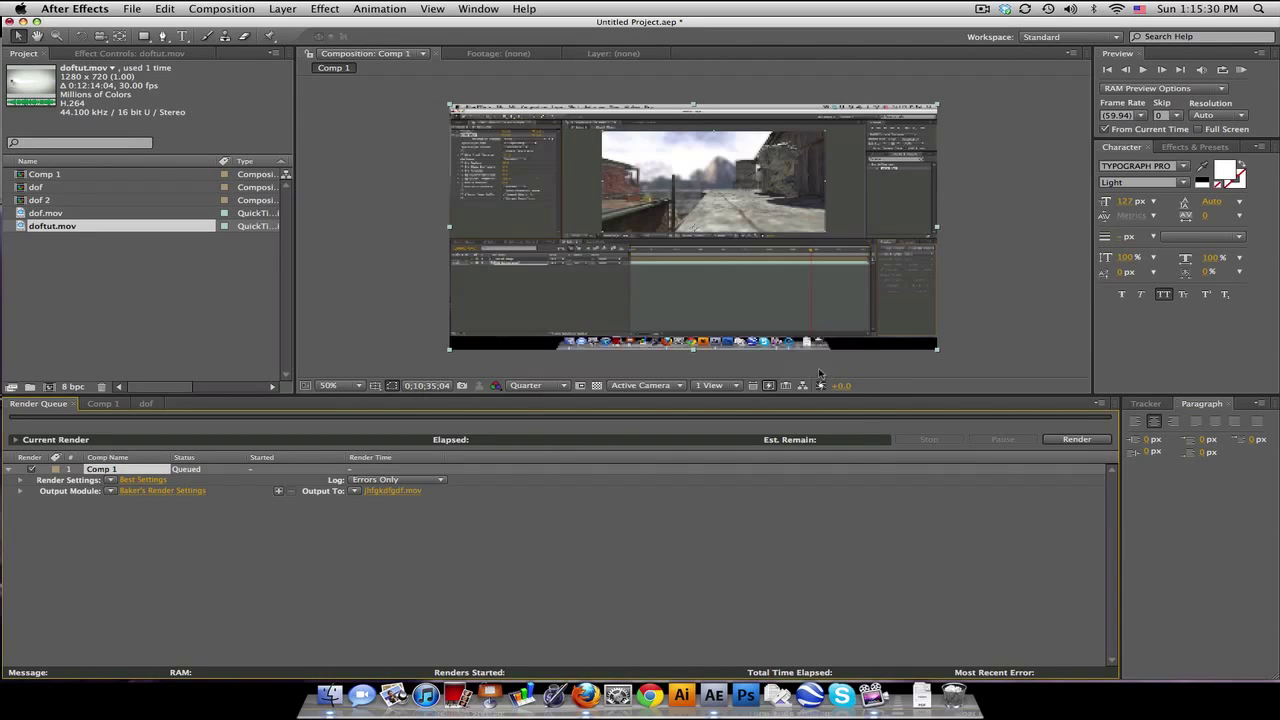
Step: Start rendering Comp 1 to the .mov file with the Baker's Render Settings module
click(1066, 440)
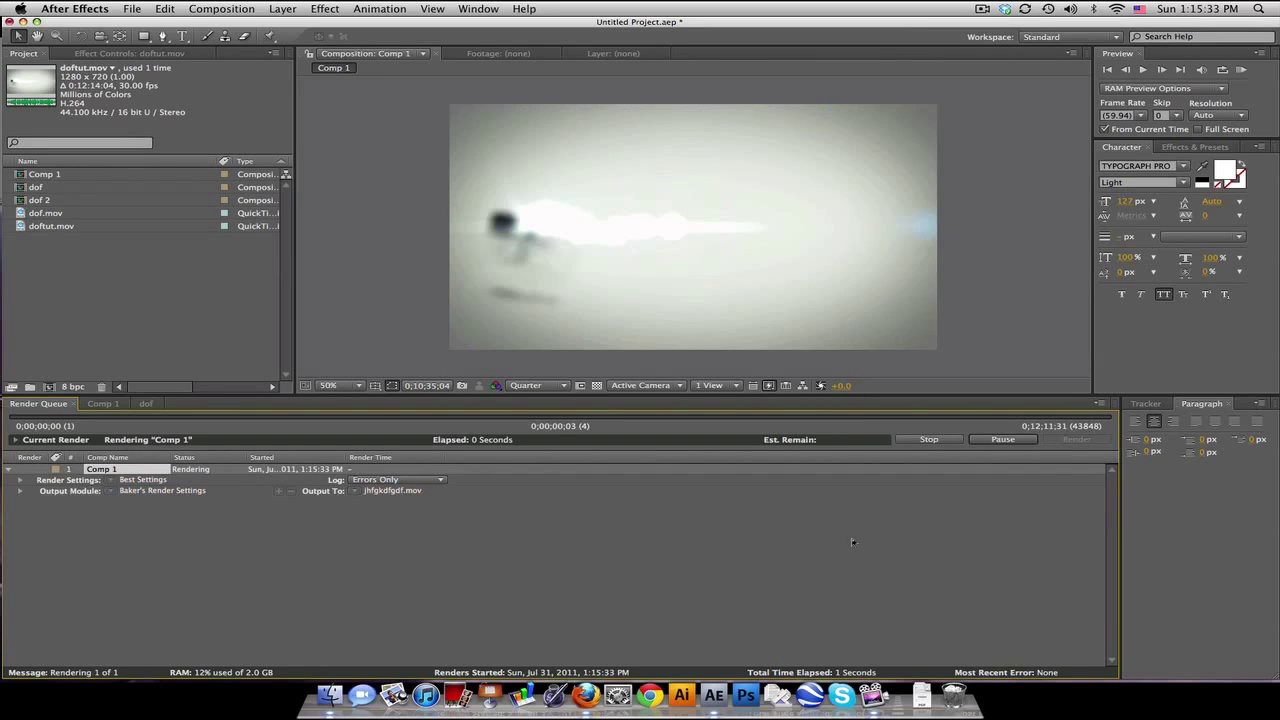